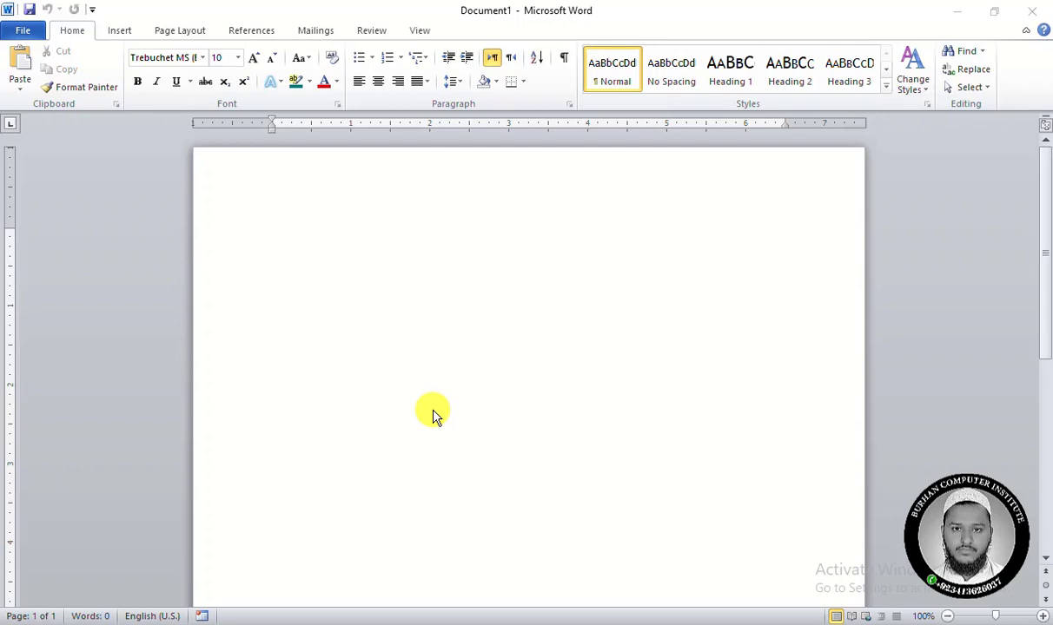
ctrl+scroll(389, 278, down, 2)
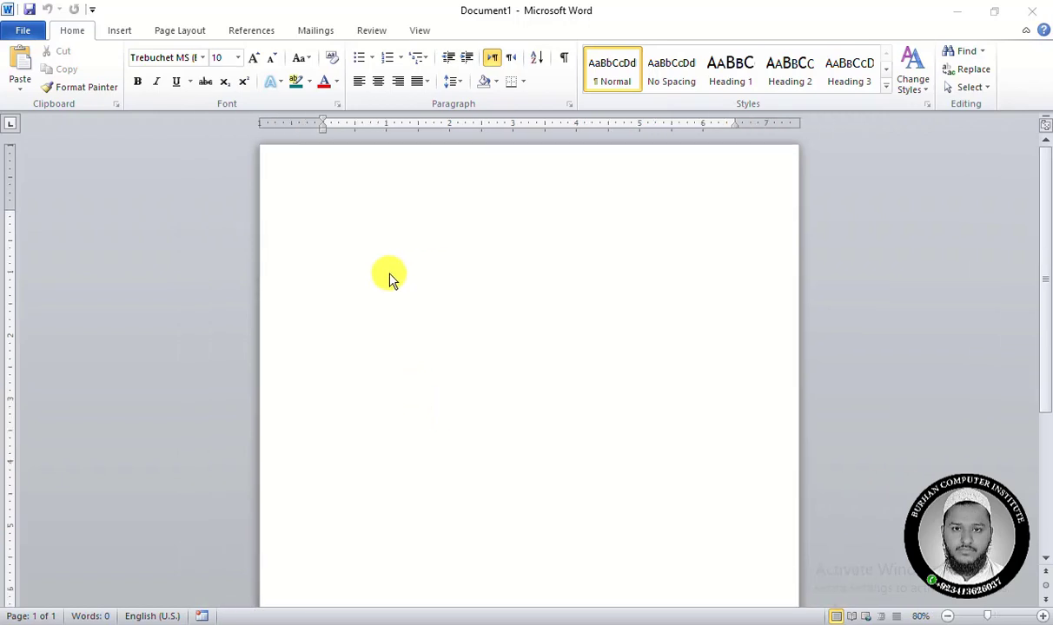
ctrl+scroll(389, 278, down, 3)
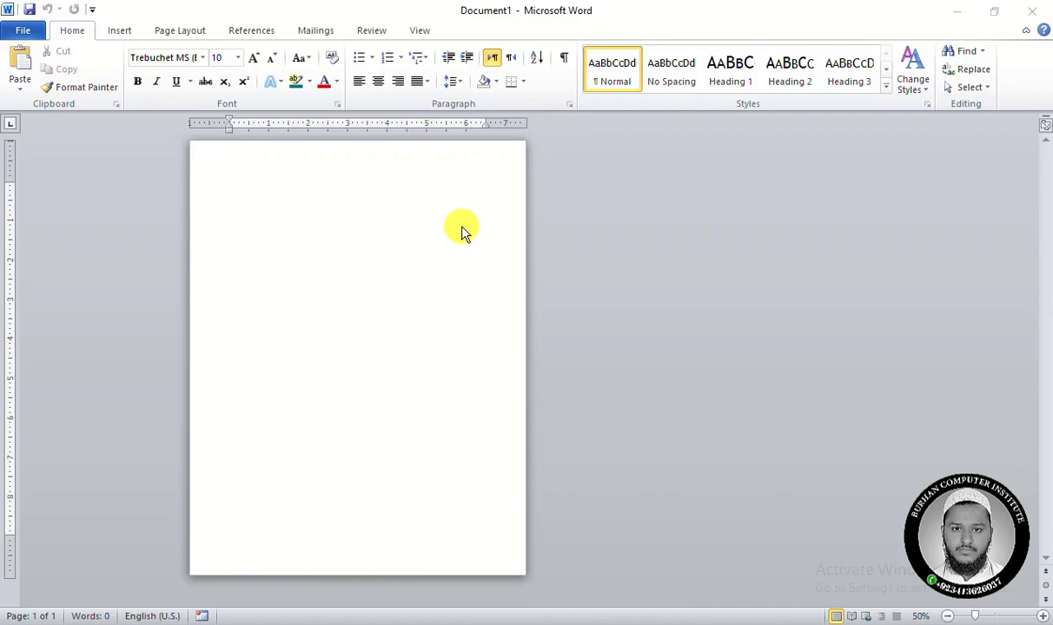
click(224, 165)
click(174, 31)
click(215, 78)
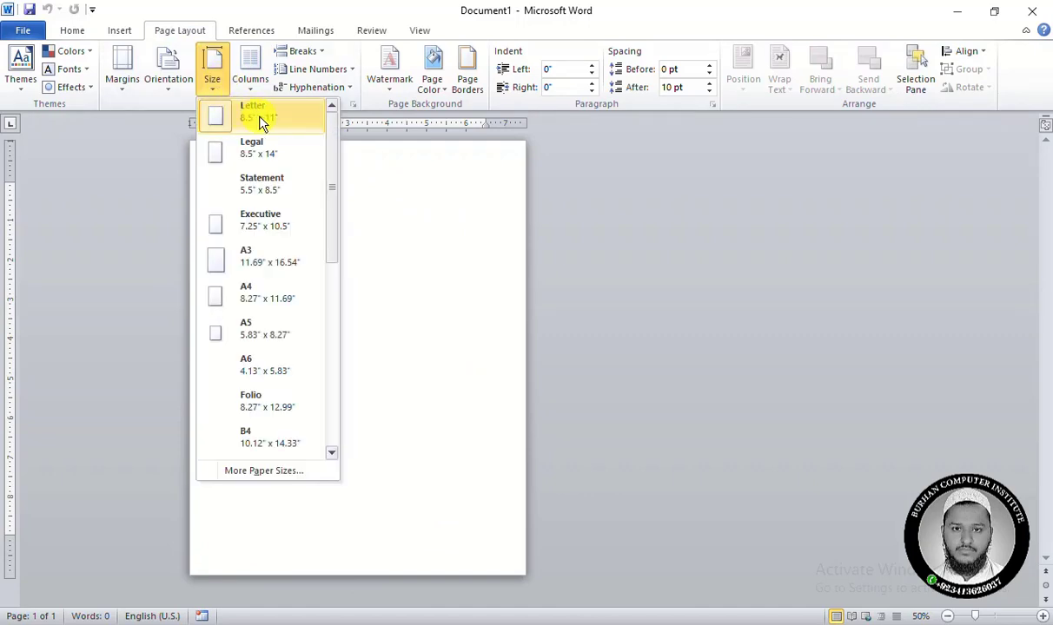
click(280, 474)
drag(677, 84, 627, 28)
click(917, 21)
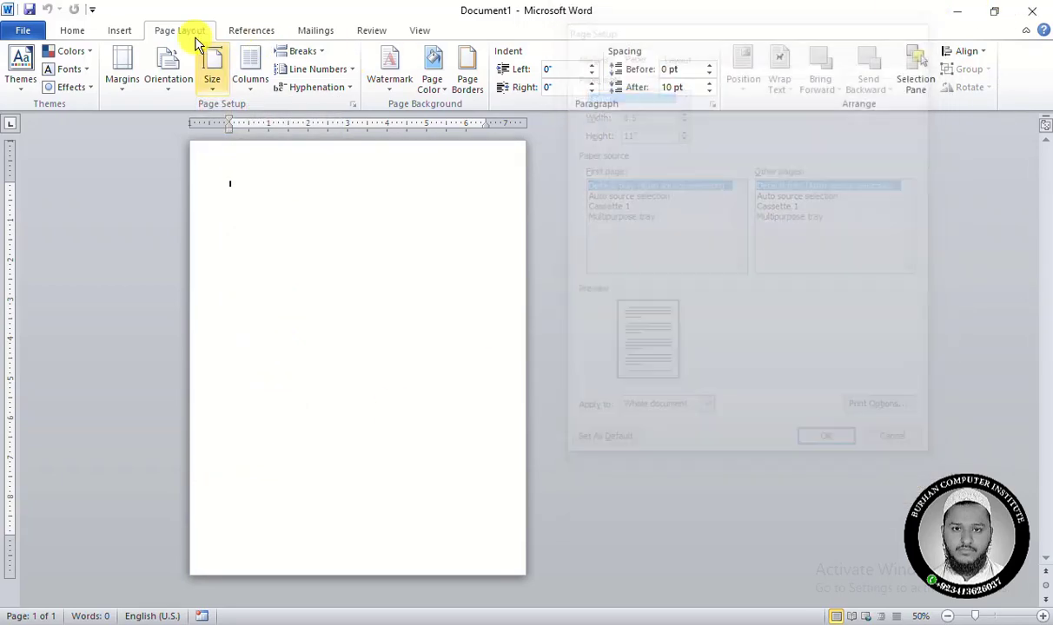
Set a custom paper size of 6" wide by 8" high for the whole document.
click(206, 83)
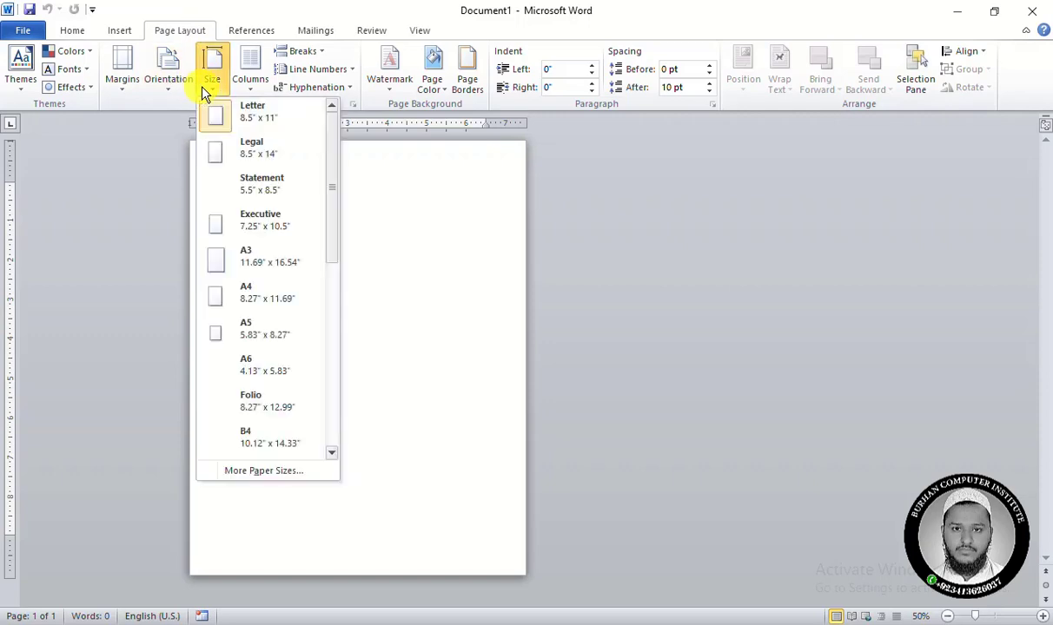
click(277, 471)
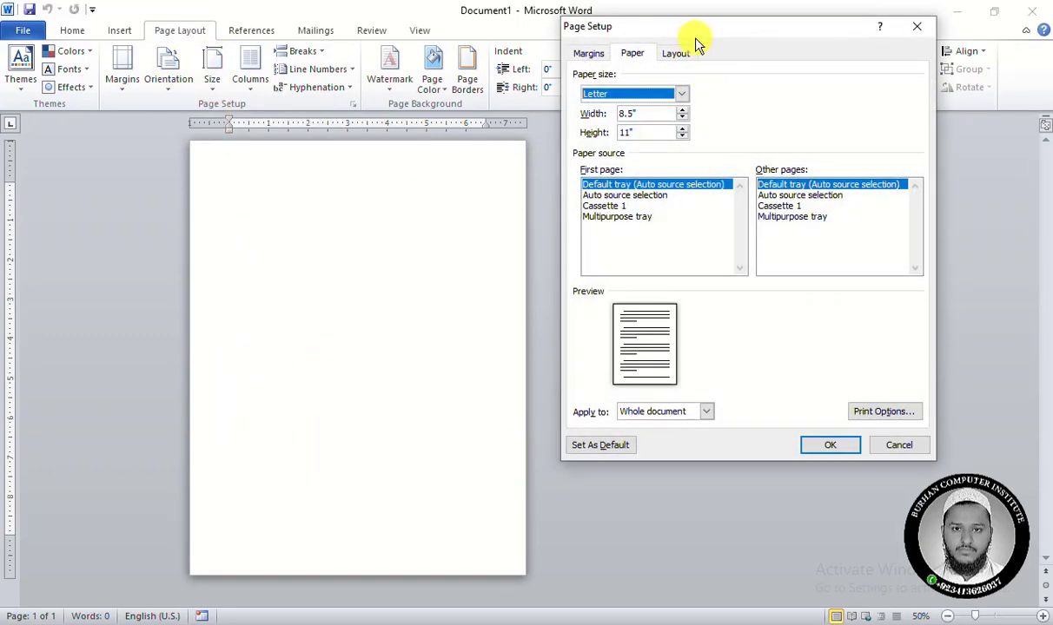
drag(698, 35, 692, 50)
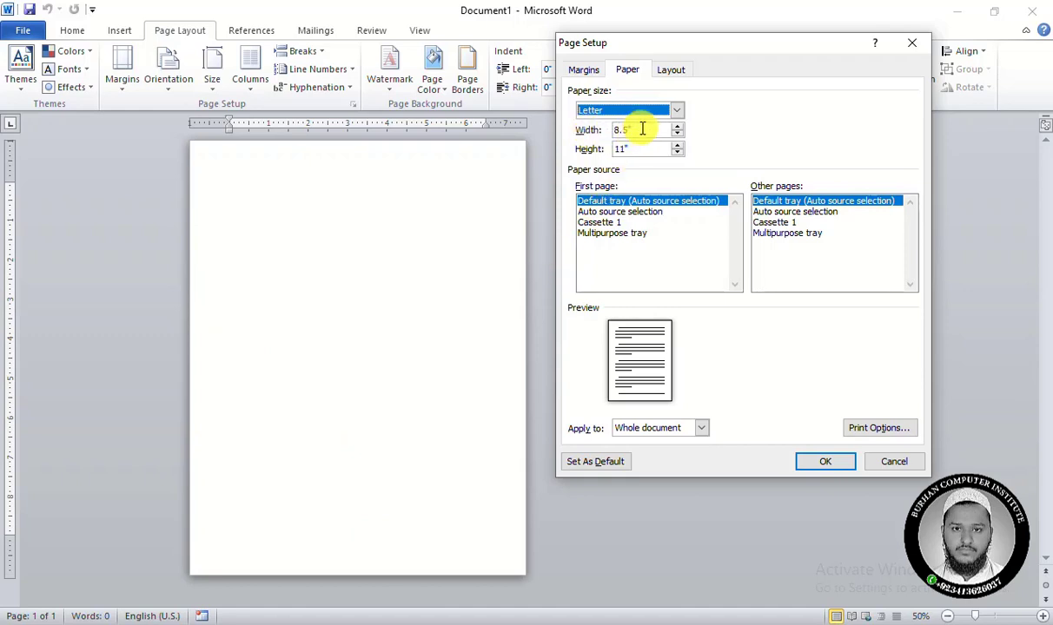
drag(630, 130, 598, 129)
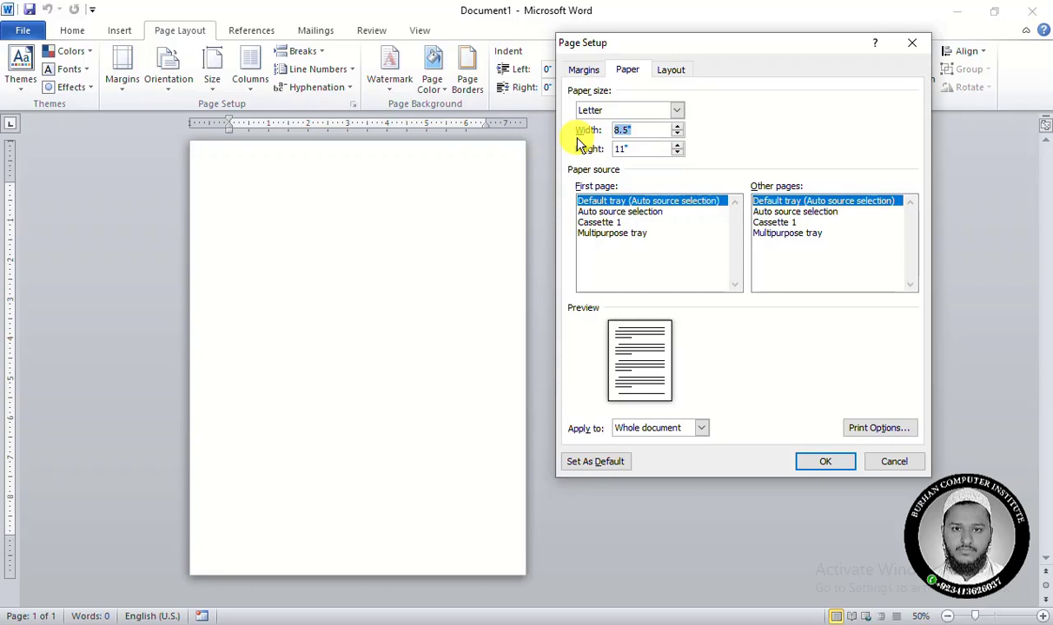
text(5)
key(Tab)
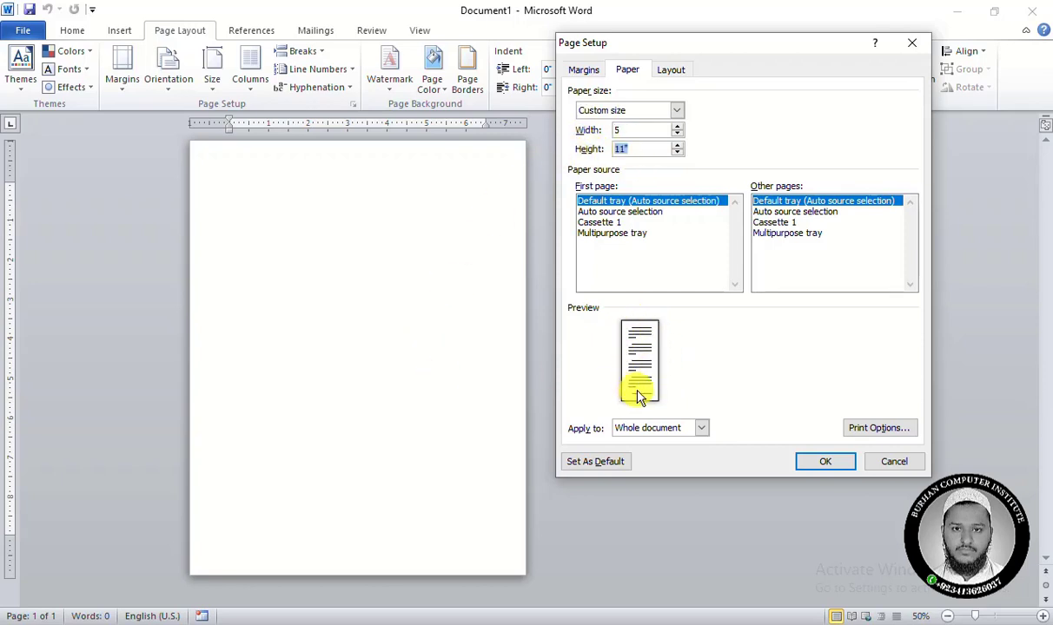
key(shift+Tab)
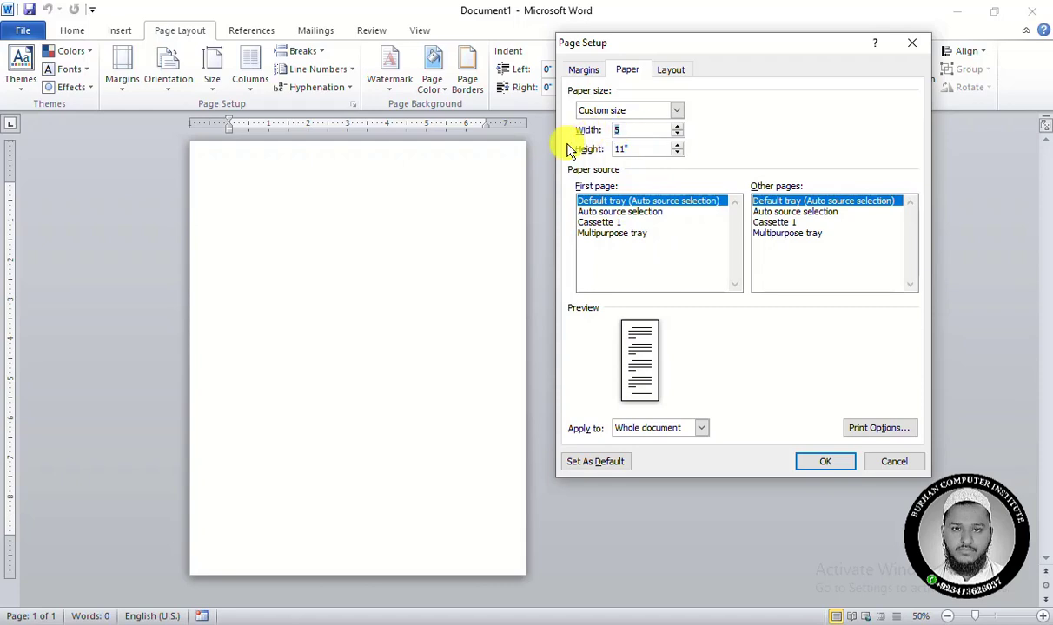
text(6)
key(Tab)
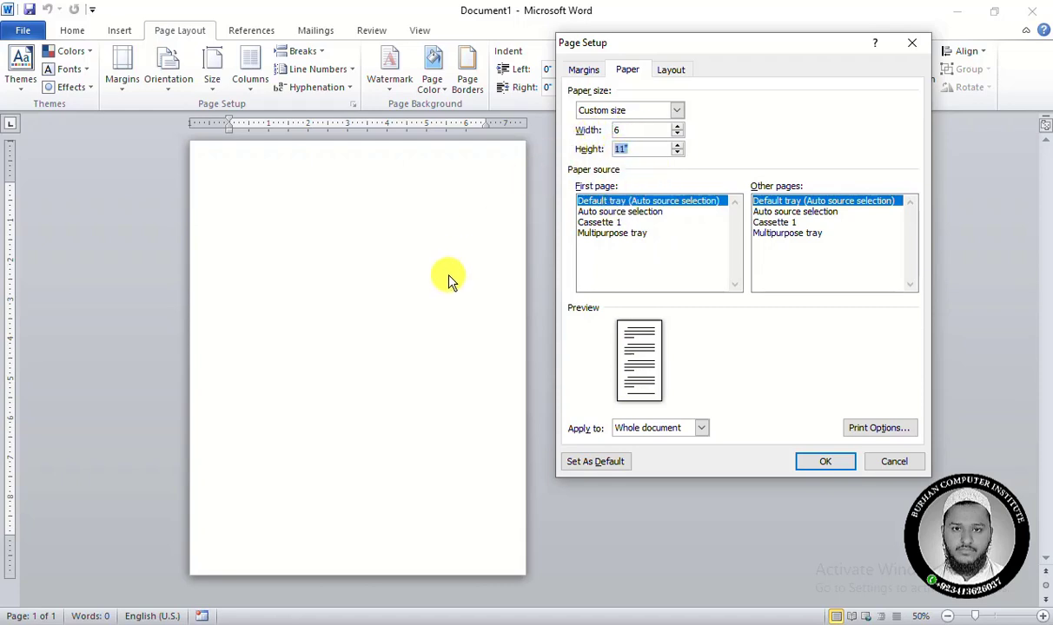
text(8)
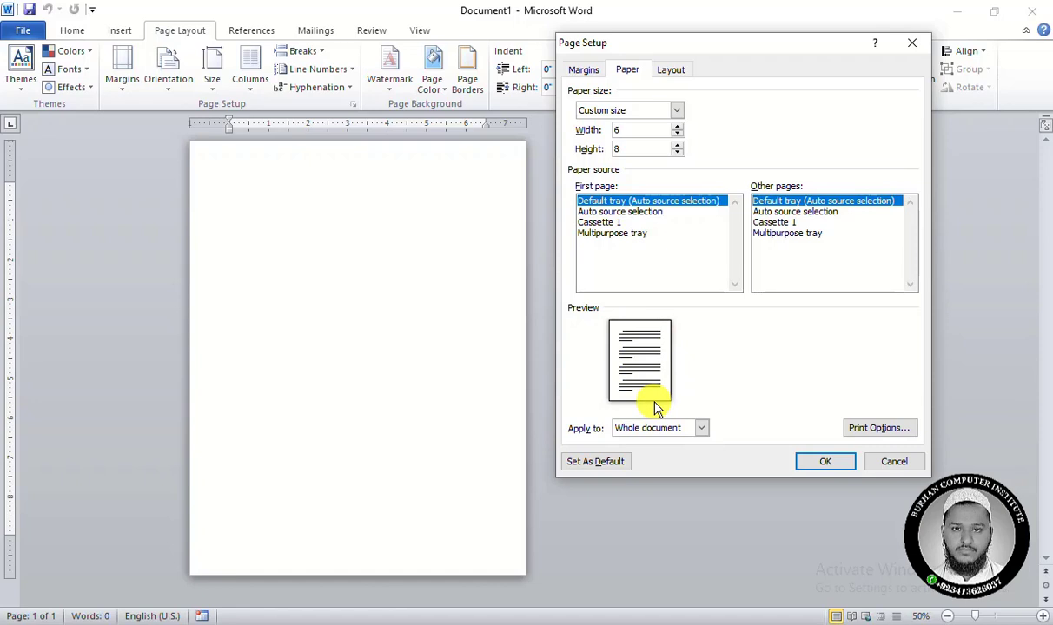
text(6)
click(820, 463)
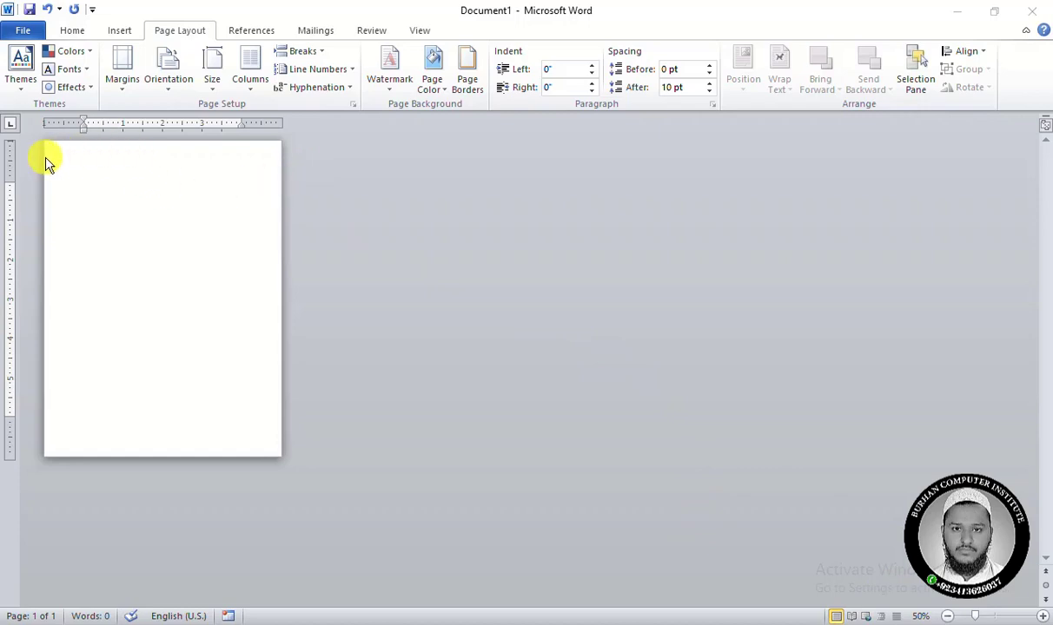
Check the custom width and height in the paper size settings.
click(130, 194)
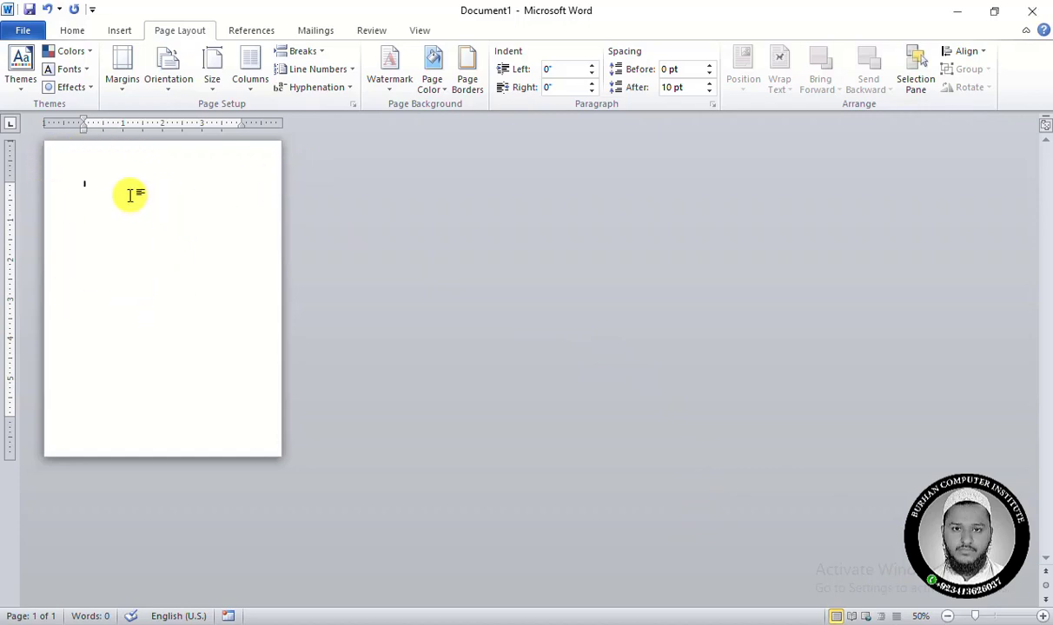
click(217, 87)
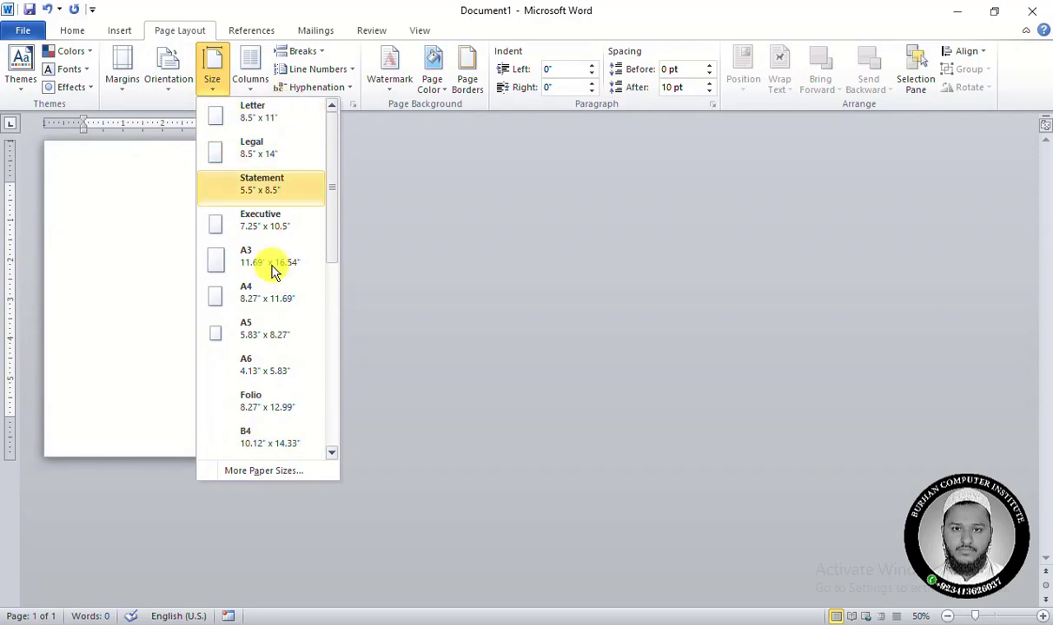
click(287, 470)
drag(629, 130, 569, 148)
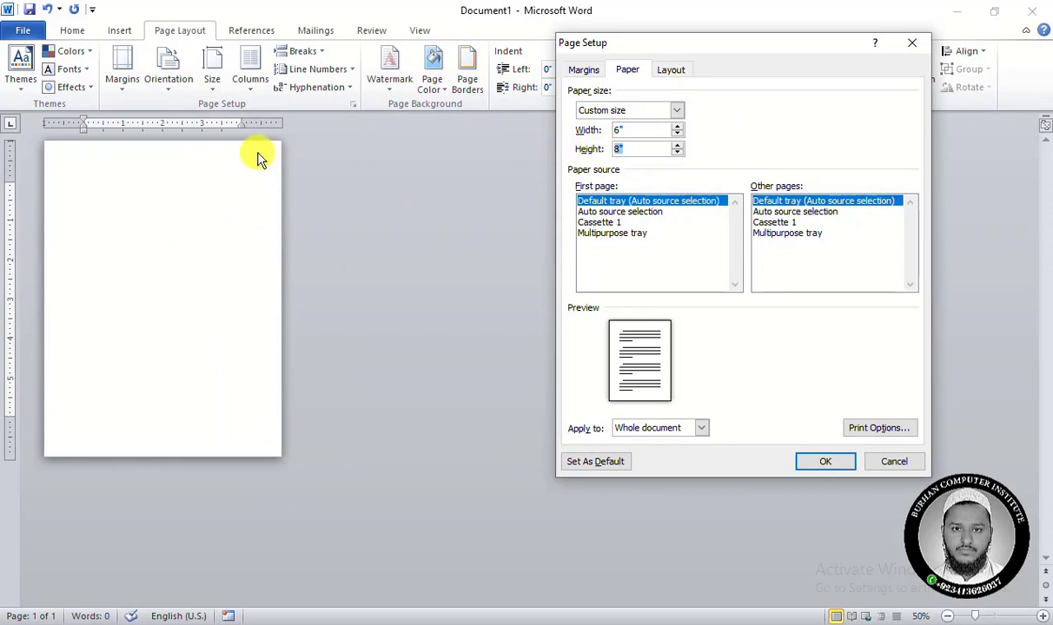
click(827, 467)
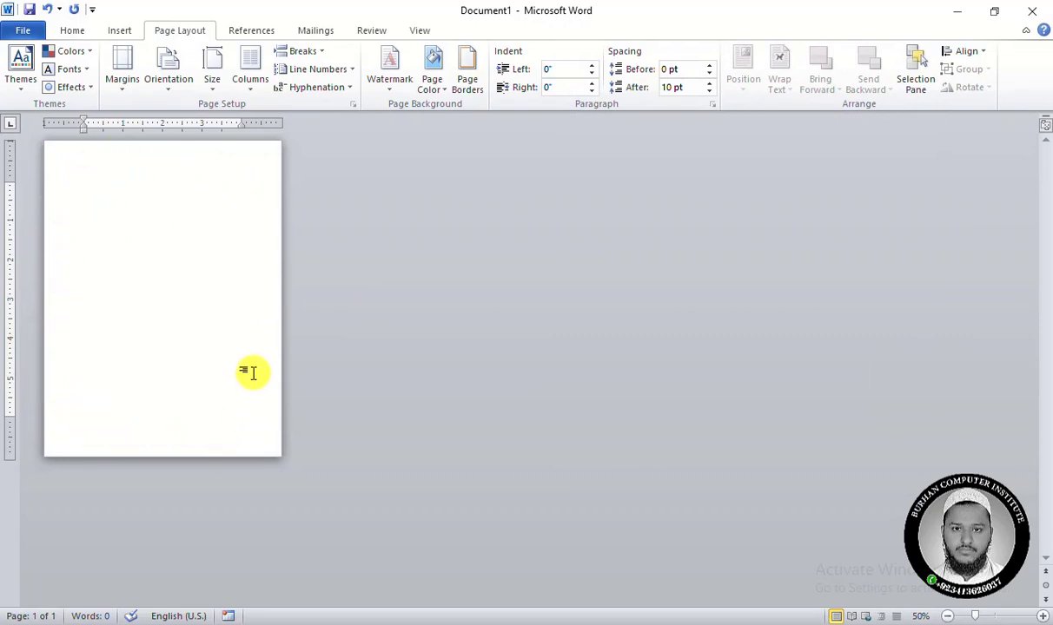
Pick a custom golden page color and lighten it to RGB 240, 232, 198.
click(431, 82)
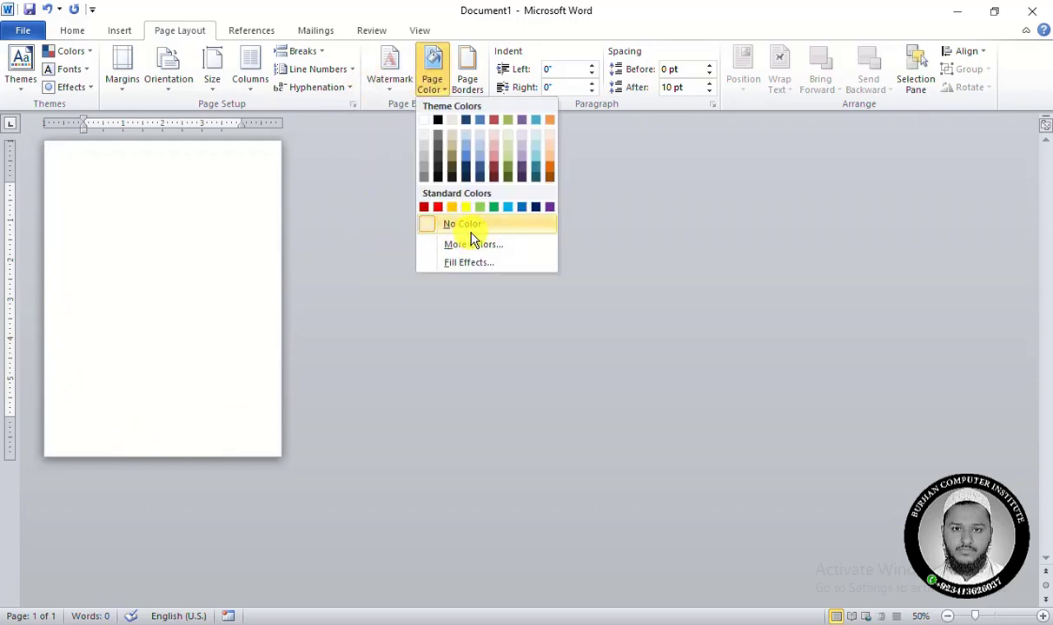
click(493, 248)
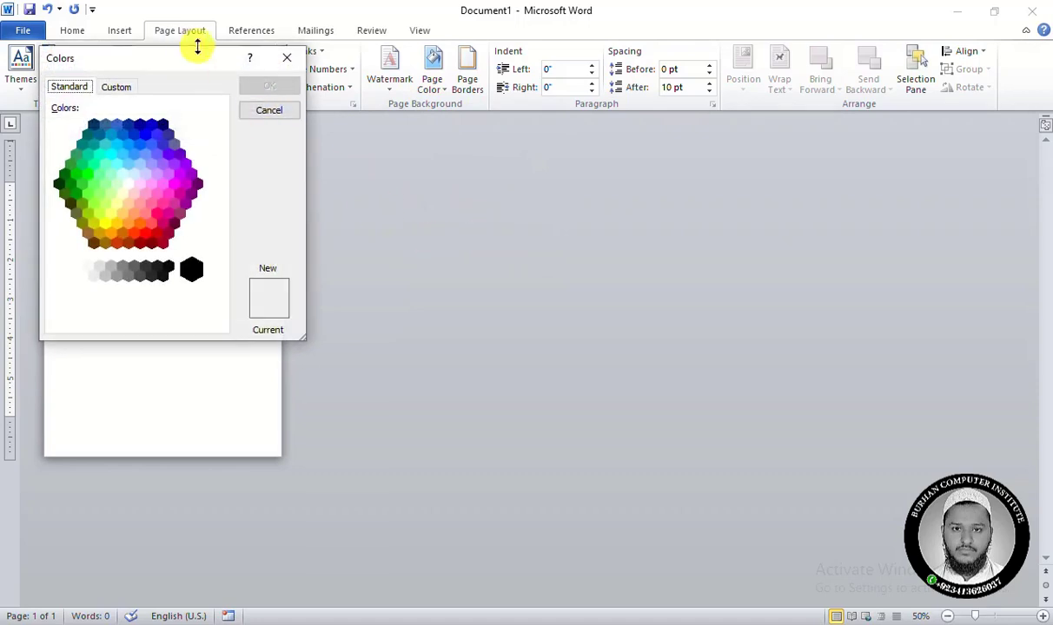
drag(183, 58, 549, 120)
click(488, 144)
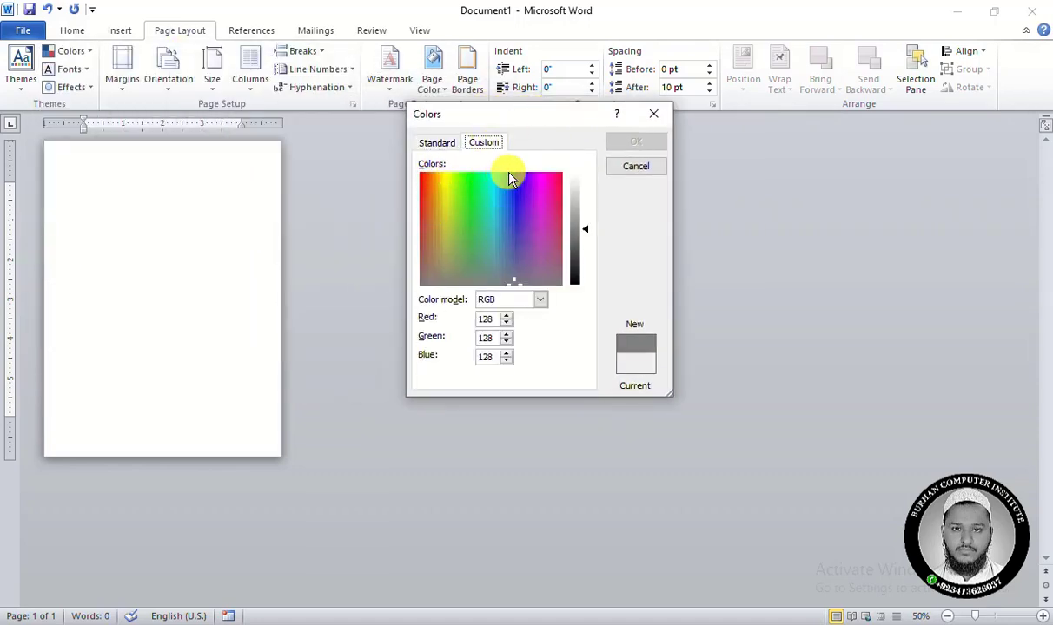
drag(429, 193, 438, 217)
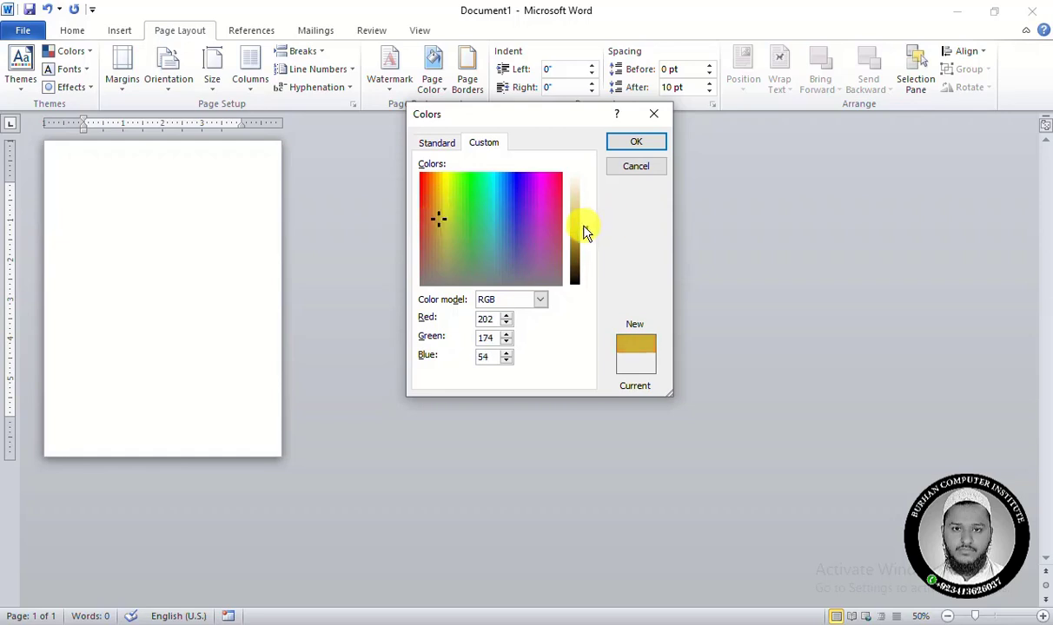
mouse_move(582, 223)
mouse_down()
mouse_move(579, 193)
mouse_move(584, 202)
mouse_up()
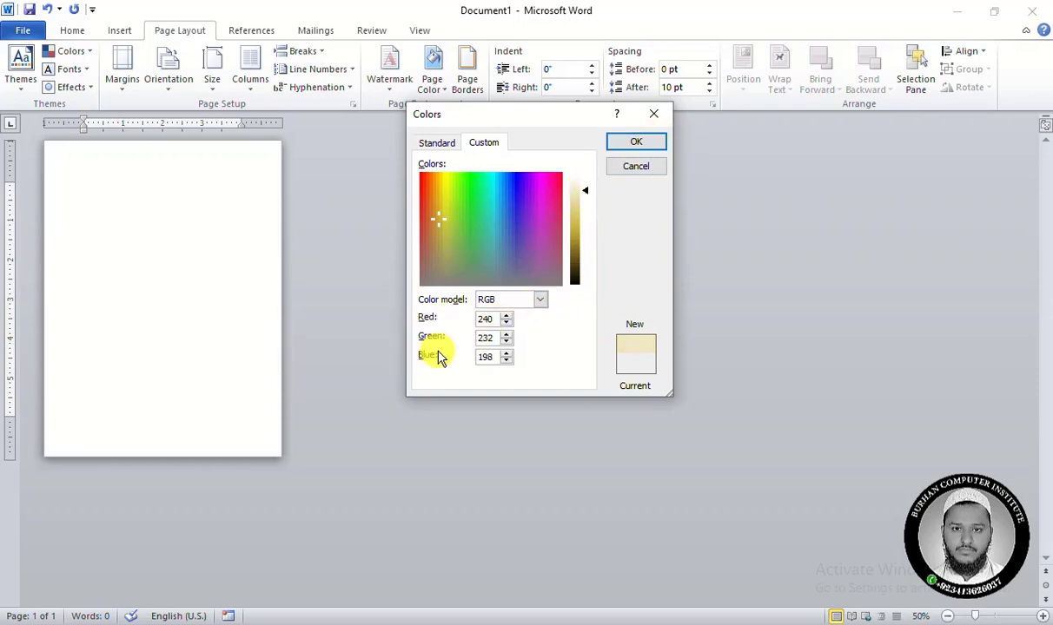
Lighten the custom page color slightly to RGB 243, 237, 209 and apply it to the page.
double_click(489, 337)
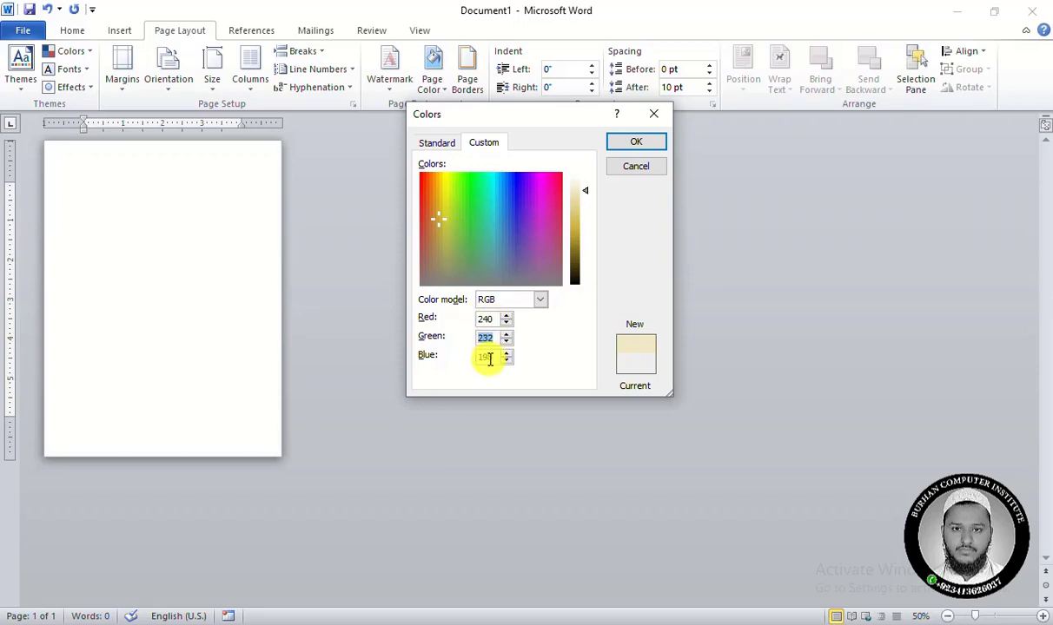
double_click(489, 317)
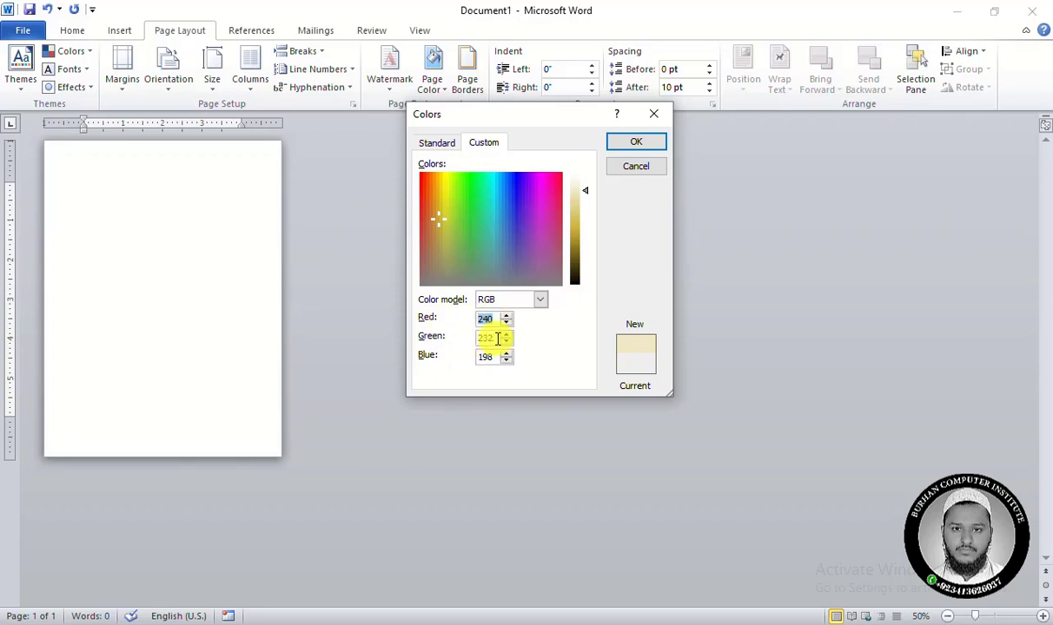
double_click(490, 337)
double_click(489, 356)
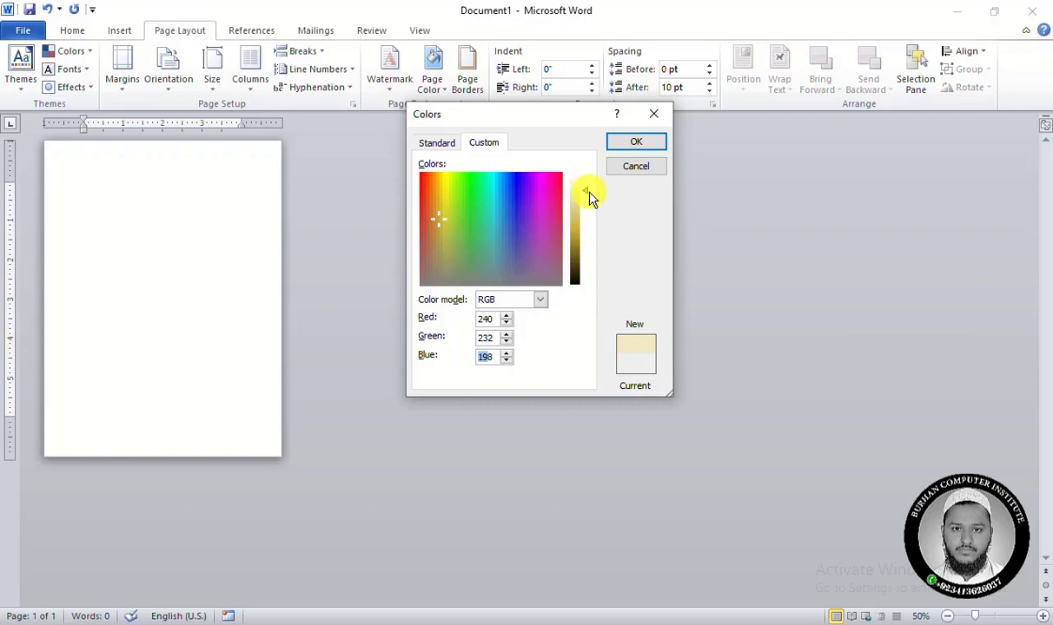
click(587, 198)
drag(587, 198, 592, 195)
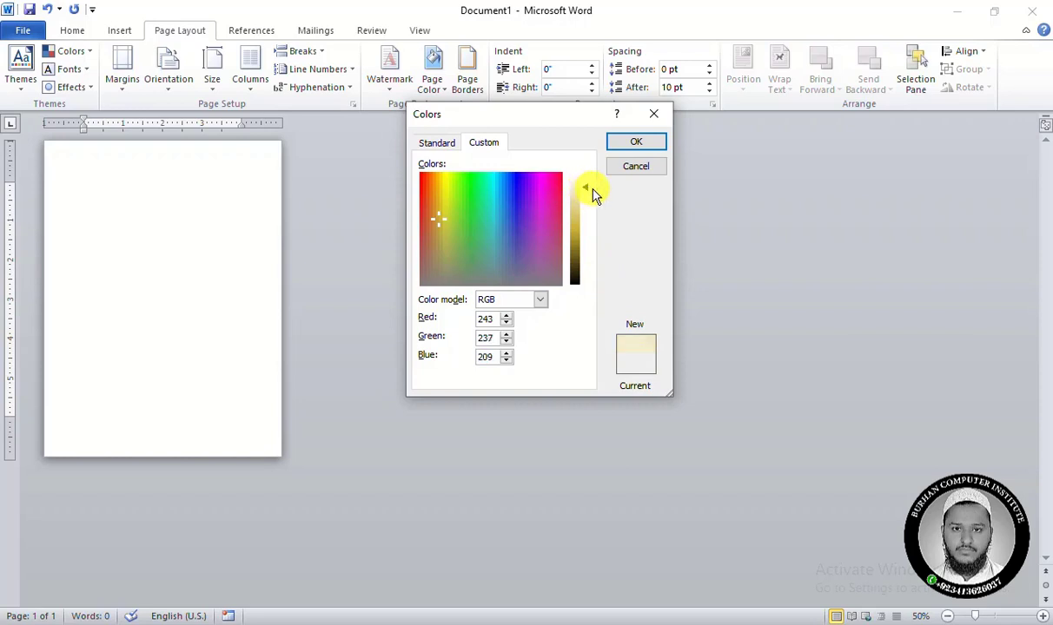
click(636, 142)
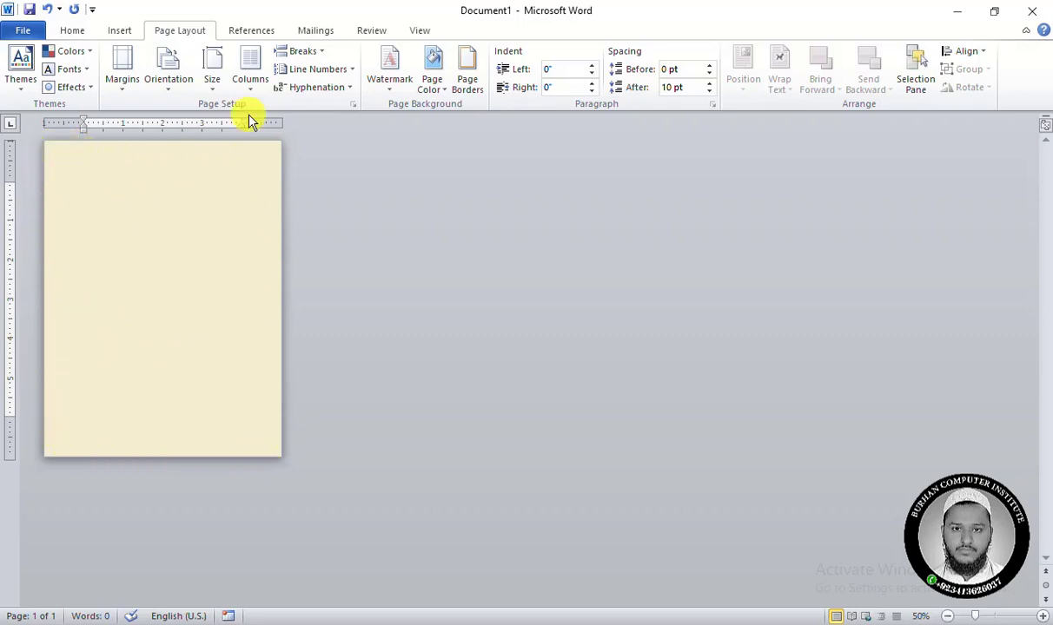
Insert the floral picture pngwing.com (20).png from the book border style folder in Downloads.
click(120, 33)
click(171, 65)
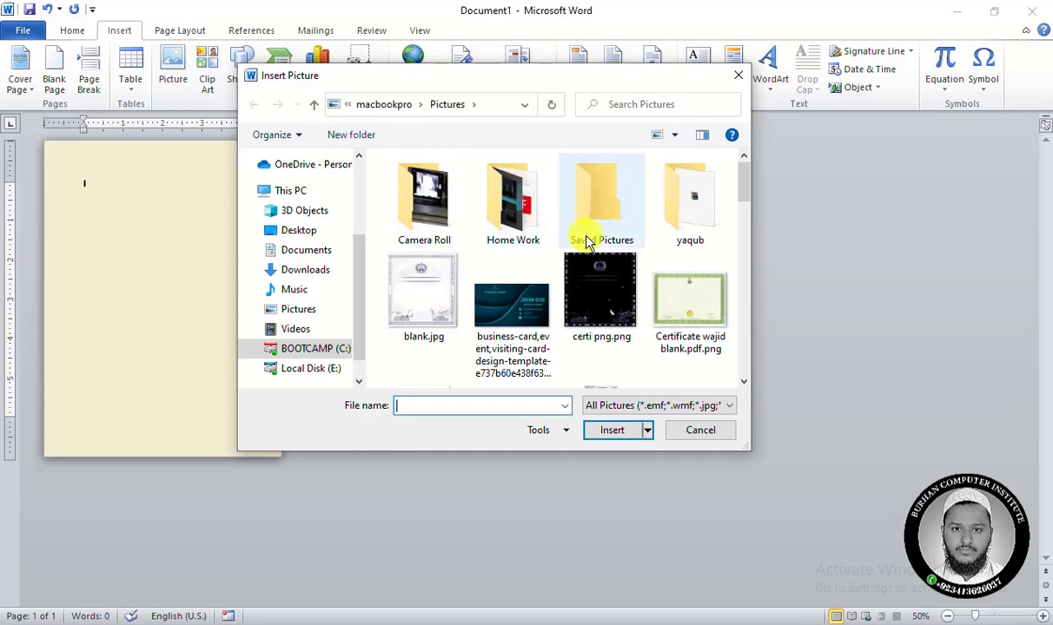
scroll(556, 263, down, 5)
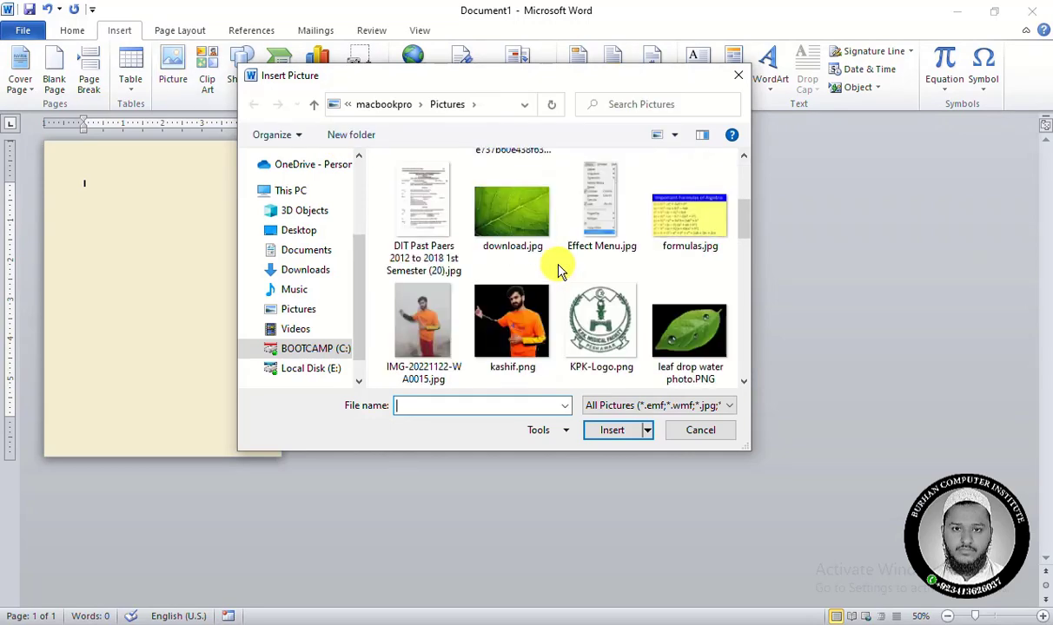
click(313, 270)
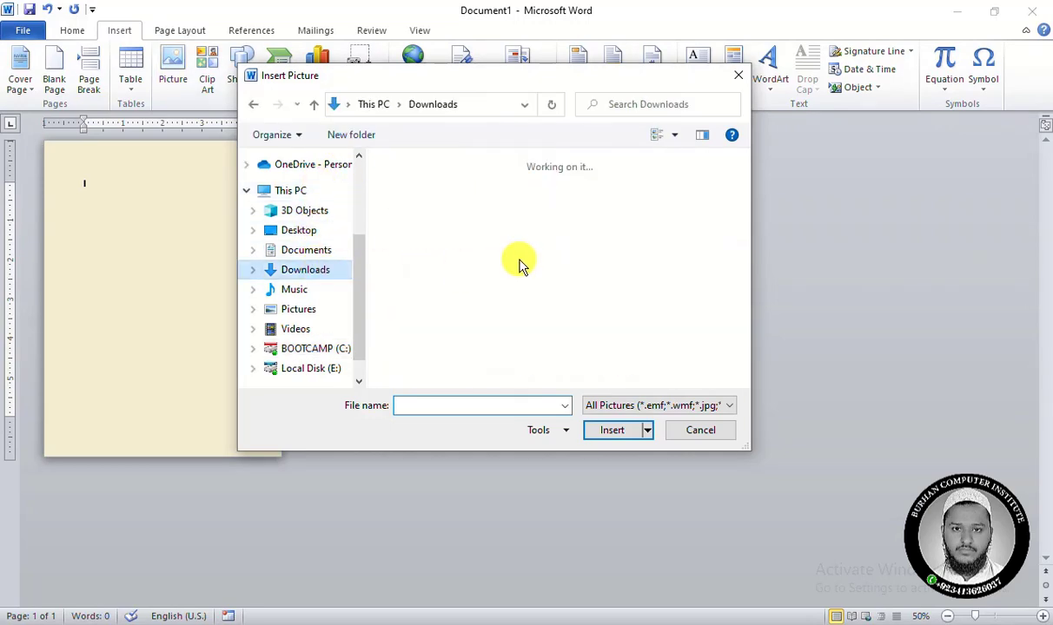
click(445, 208)
scroll(464, 277, down, 10)
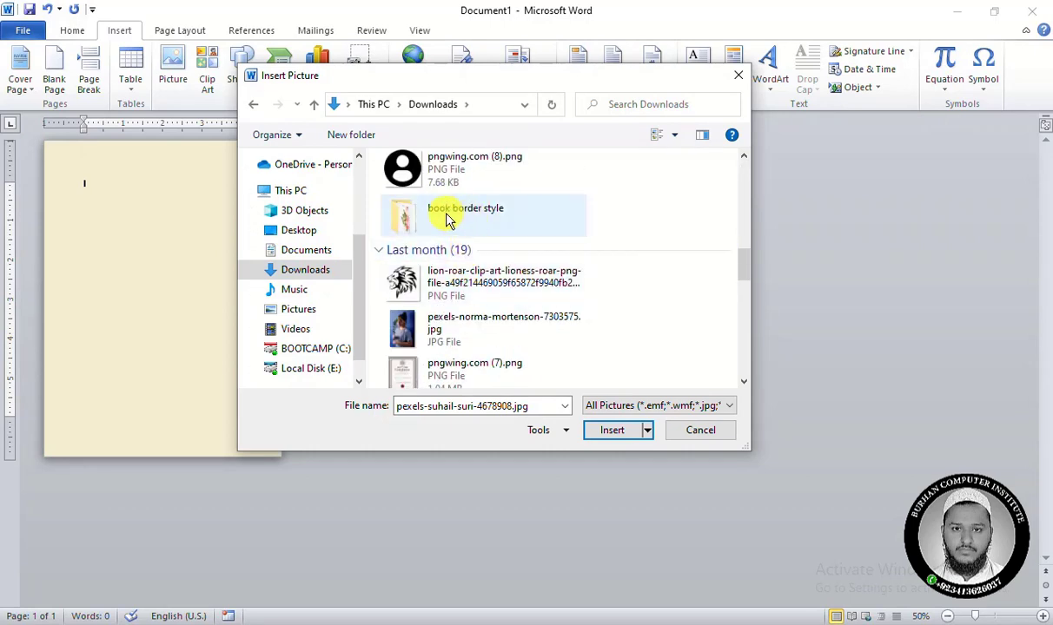
double_click(452, 218)
click(434, 223)
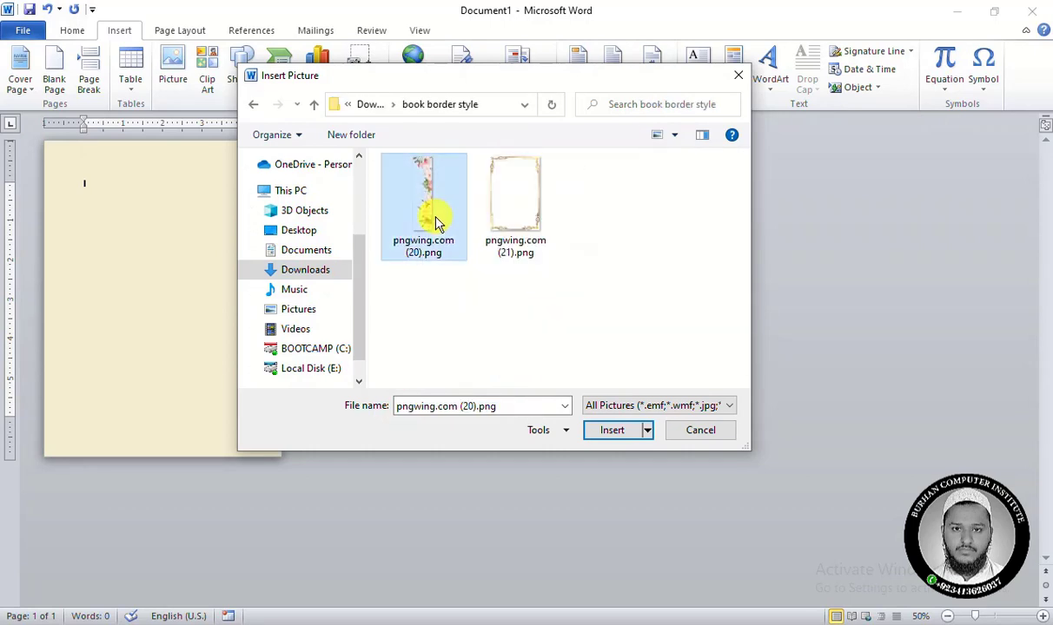
double_click(435, 222)
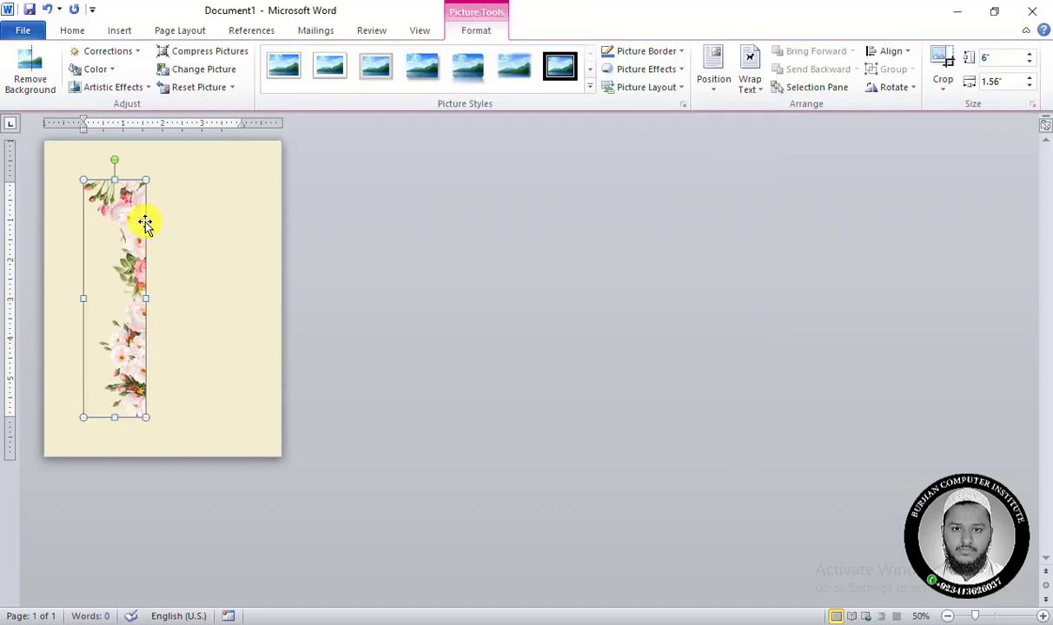
Set the floral picture's text wrapping to In Front of Text and move it slightly toward the page's upper-left corner.
drag(145, 224, 185, 229)
drag(123, 217, 124, 217)
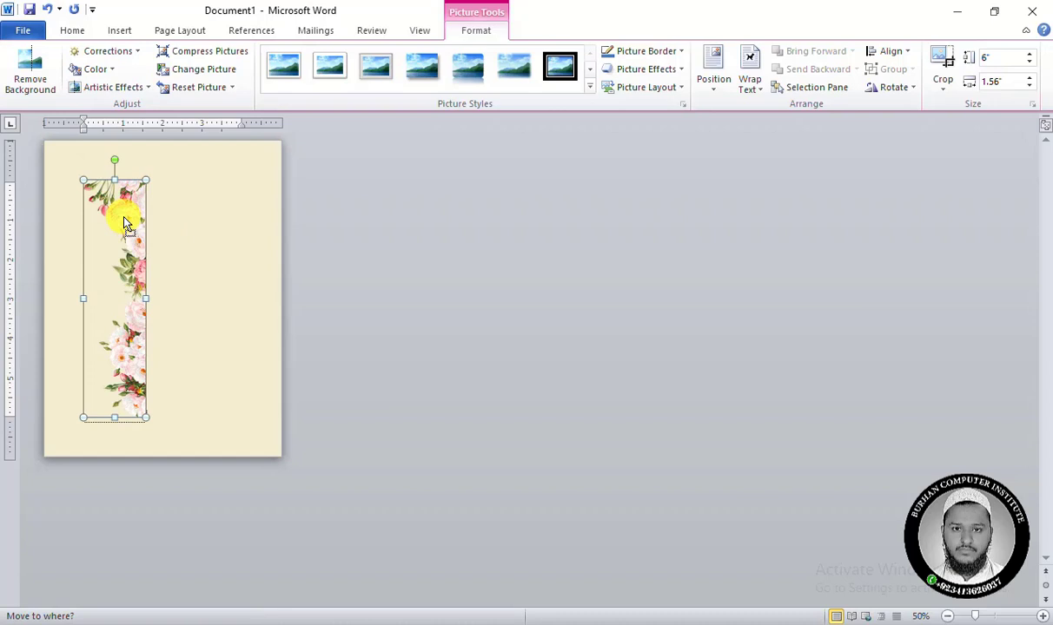
click(763, 94)
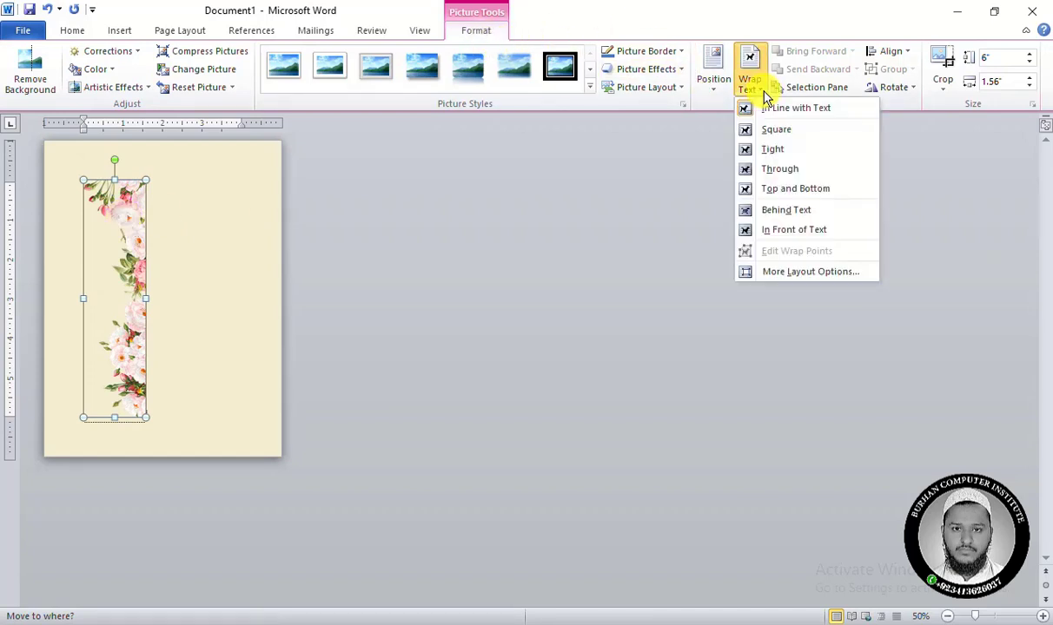
click(803, 231)
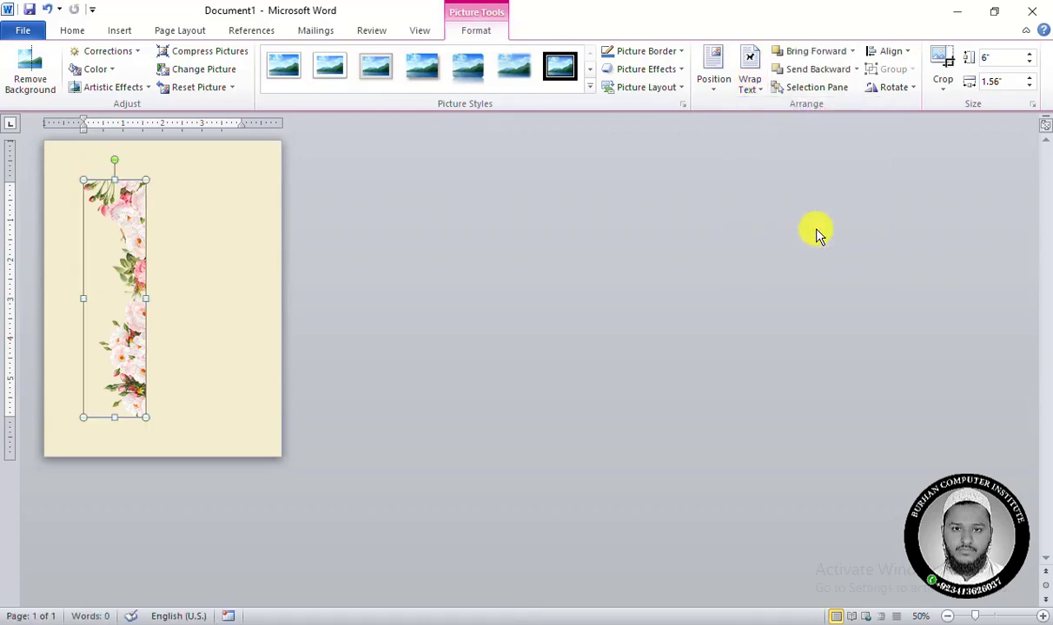
drag(128, 232, 107, 196)
click(751, 83)
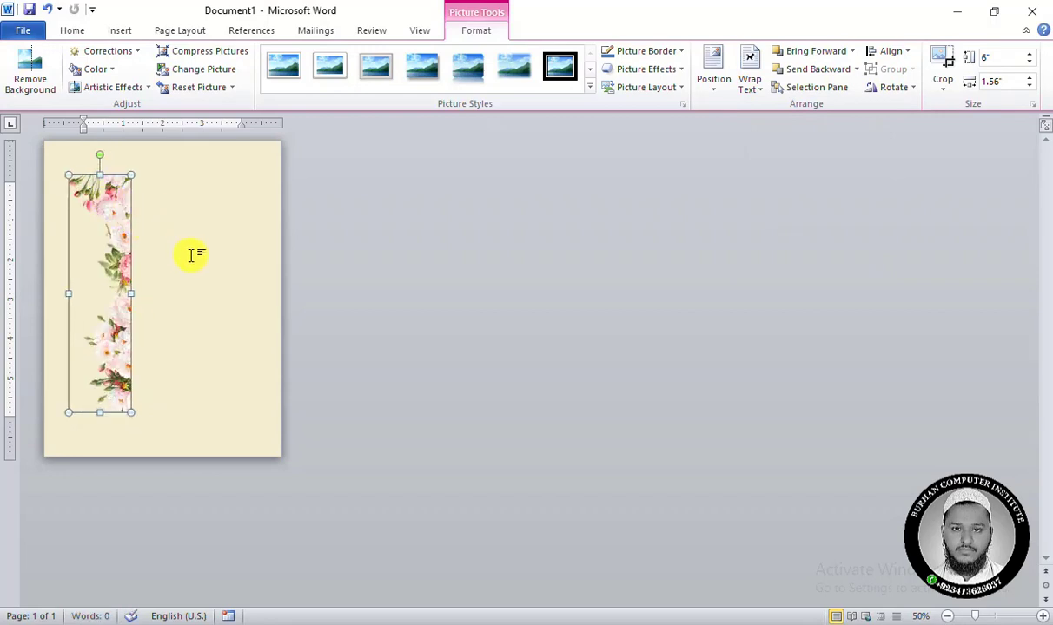
Try adding a blank page to check whether the floral picture repeats on it, and undo the added page.
click(118, 31)
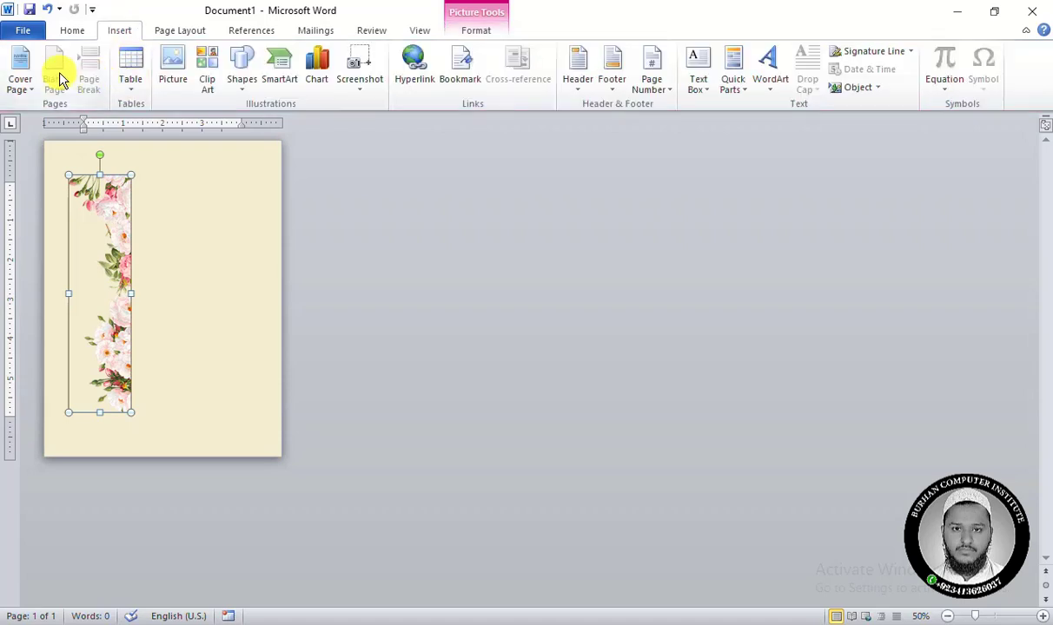
click(191, 229)
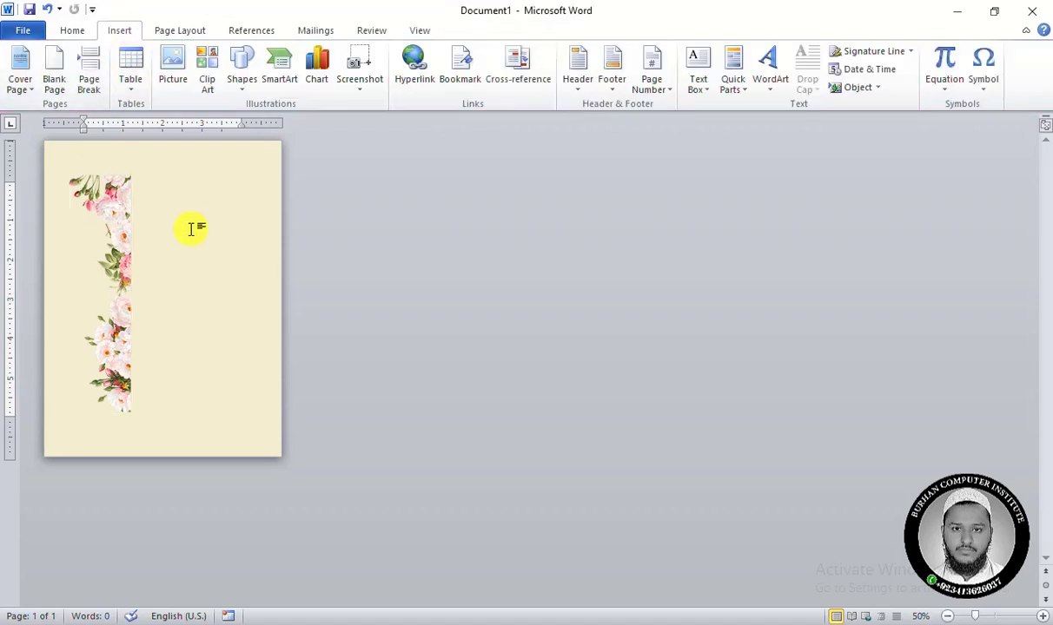
click(55, 84)
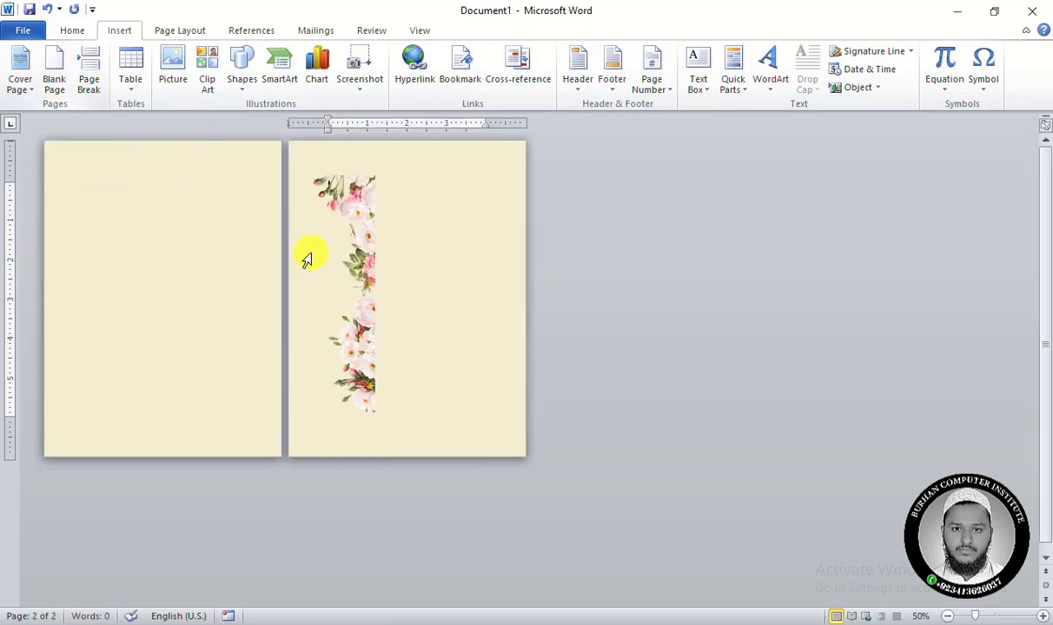
click(368, 203)
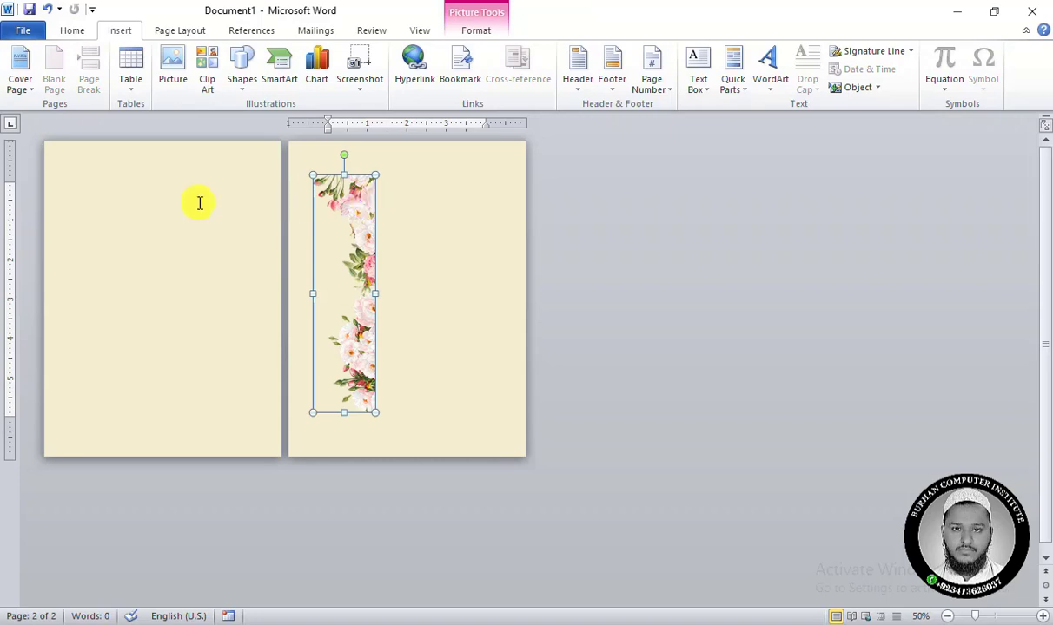
click(136, 207)
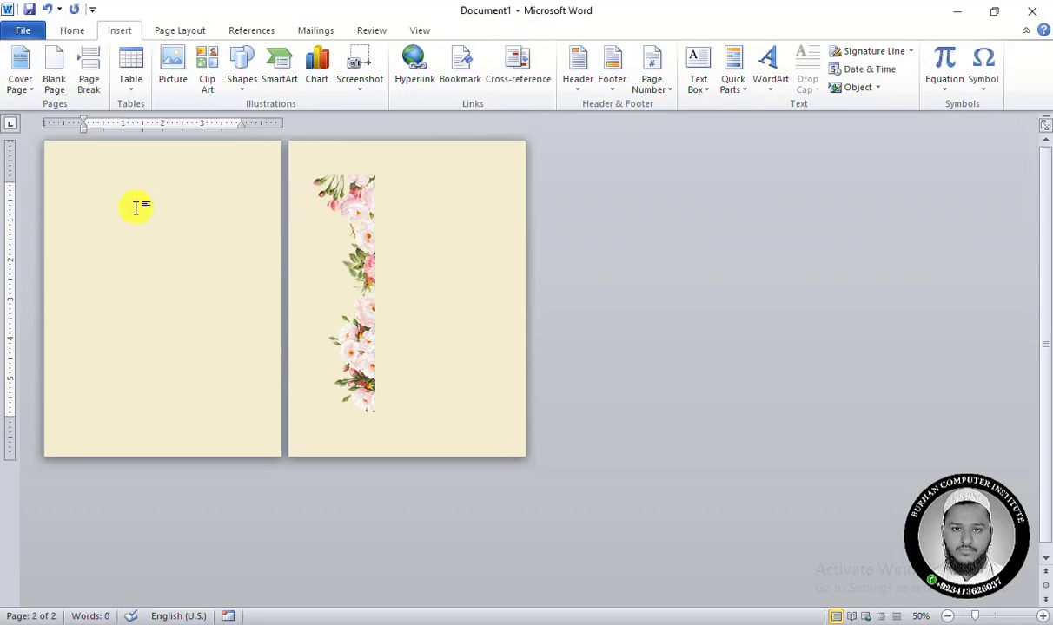
click(351, 210)
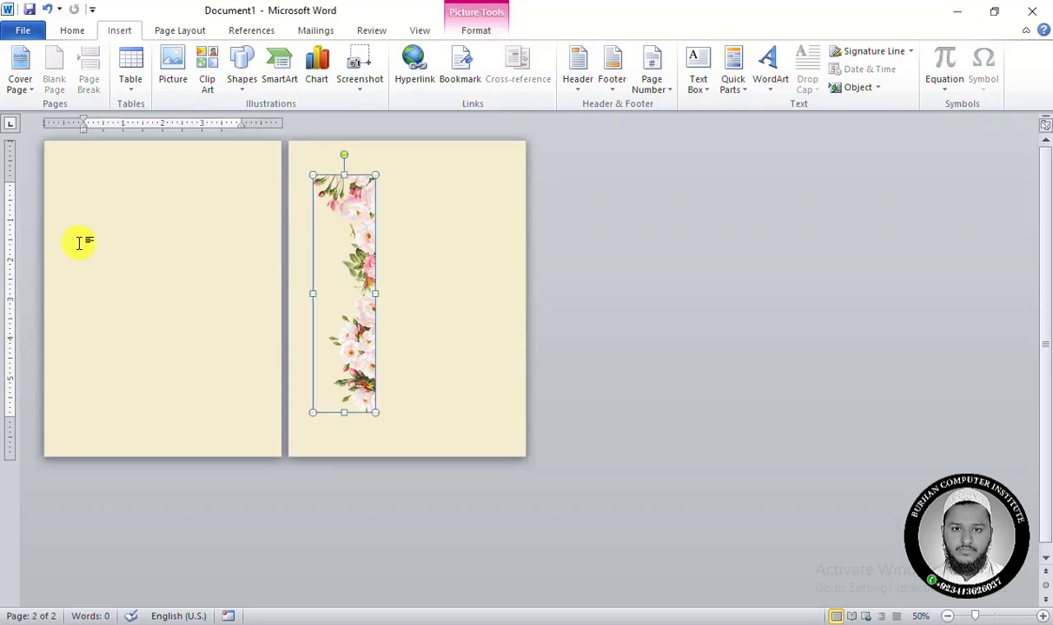
key(ctrl+z)
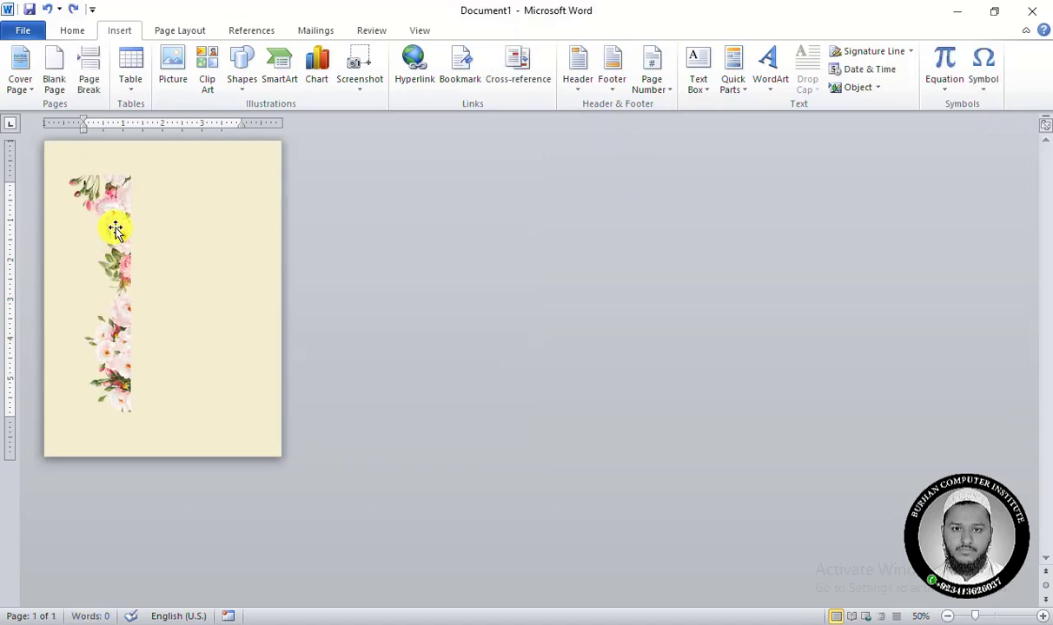
Cut the floral picture from the page body and open the page header for editing.
click(116, 229)
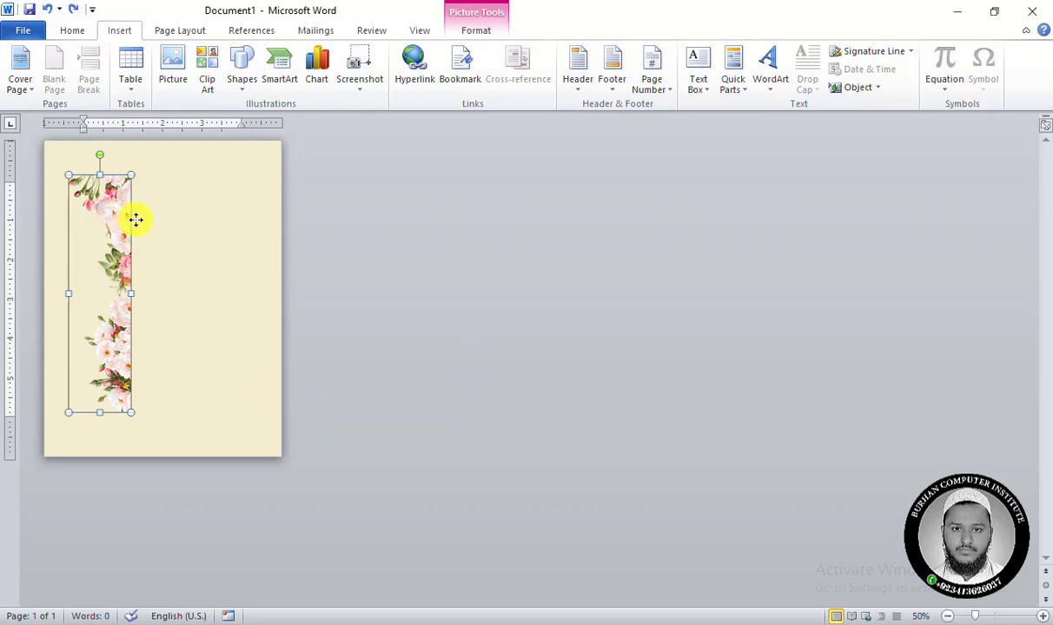
right_click(135, 219)
click(146, 227)
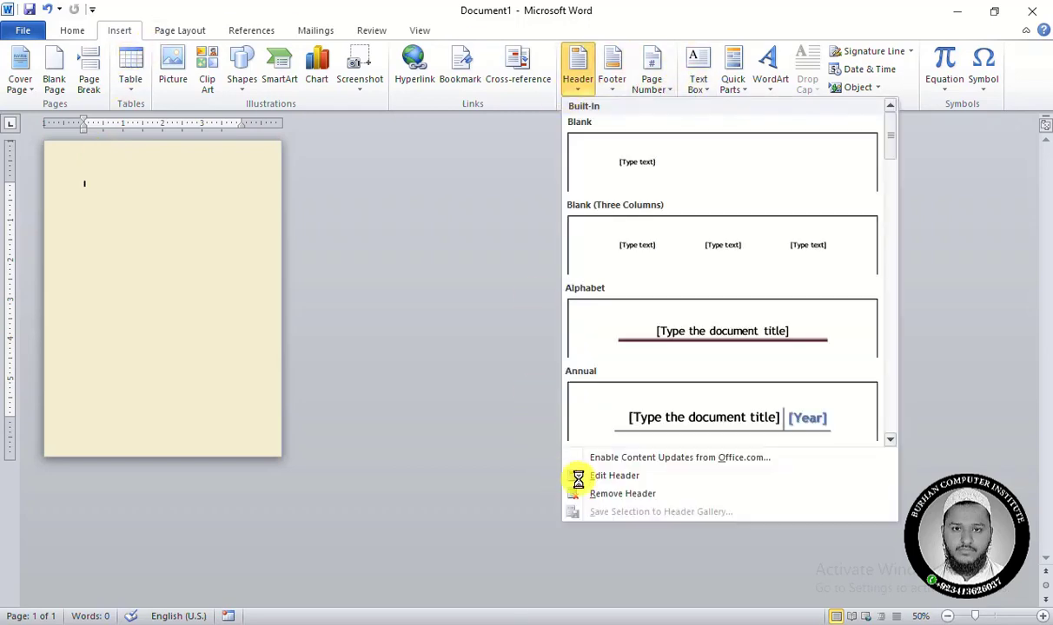
click(613, 478)
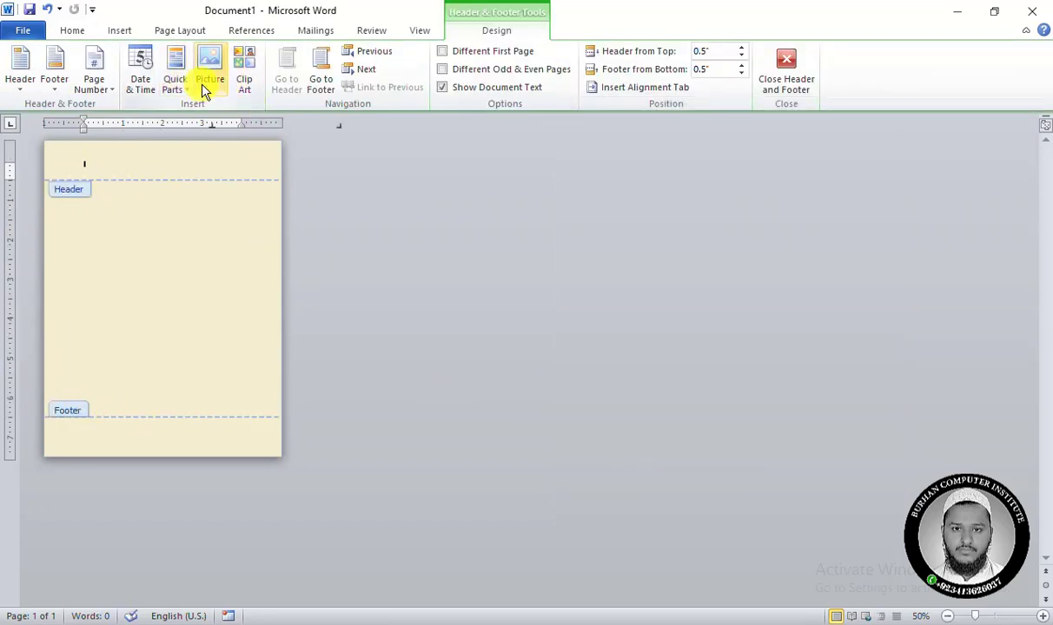
Insert pngwing.com (20).png from the book border style folder into the header and set its wrapping to In Front of Text.
click(118, 33)
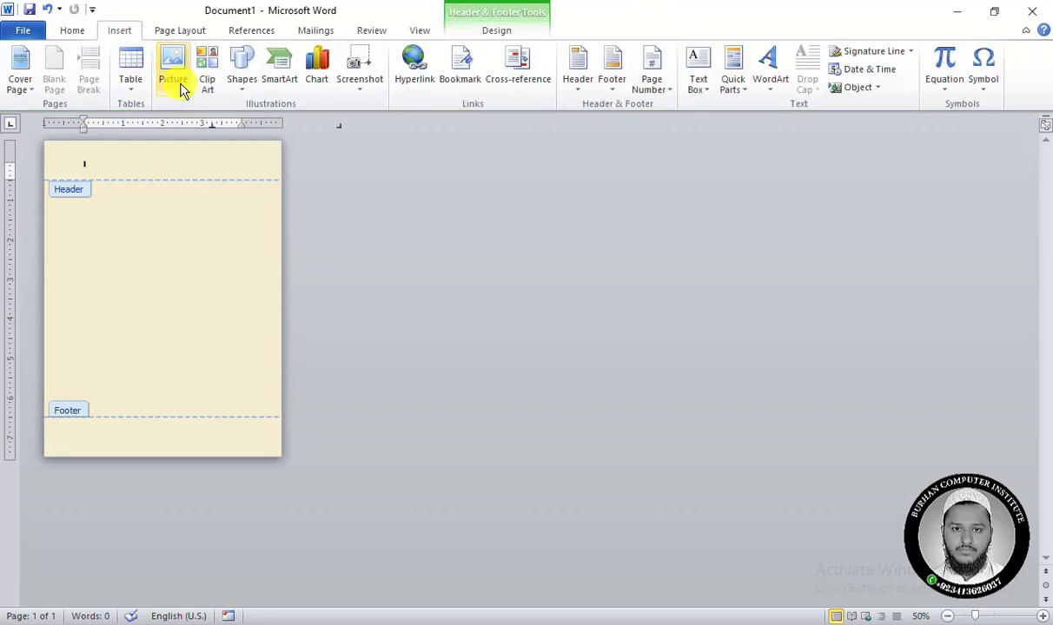
click(504, 30)
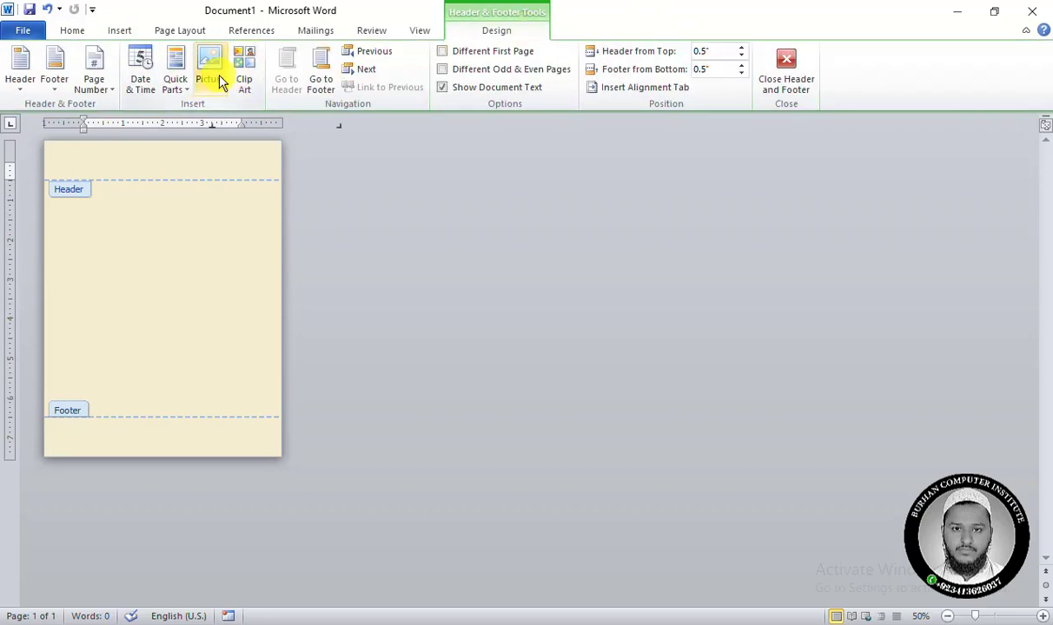
click(122, 31)
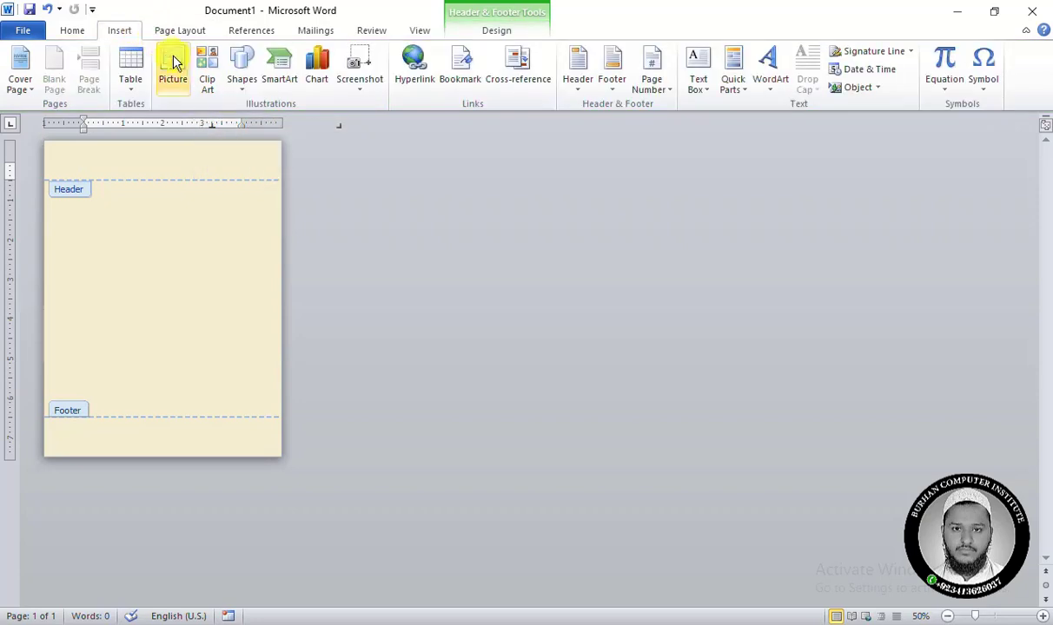
click(173, 70)
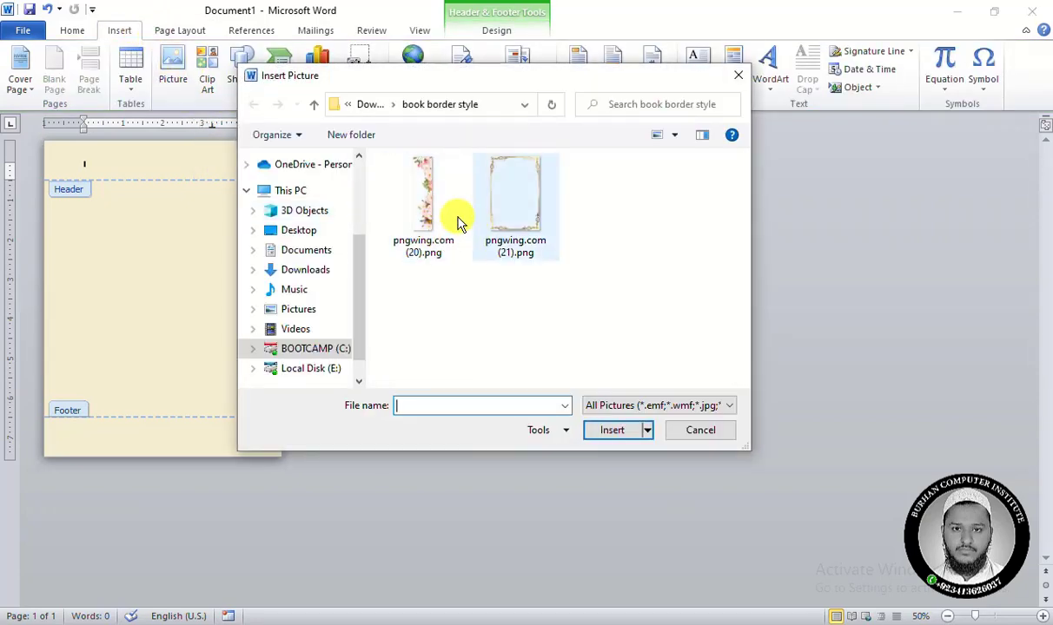
double_click(425, 212)
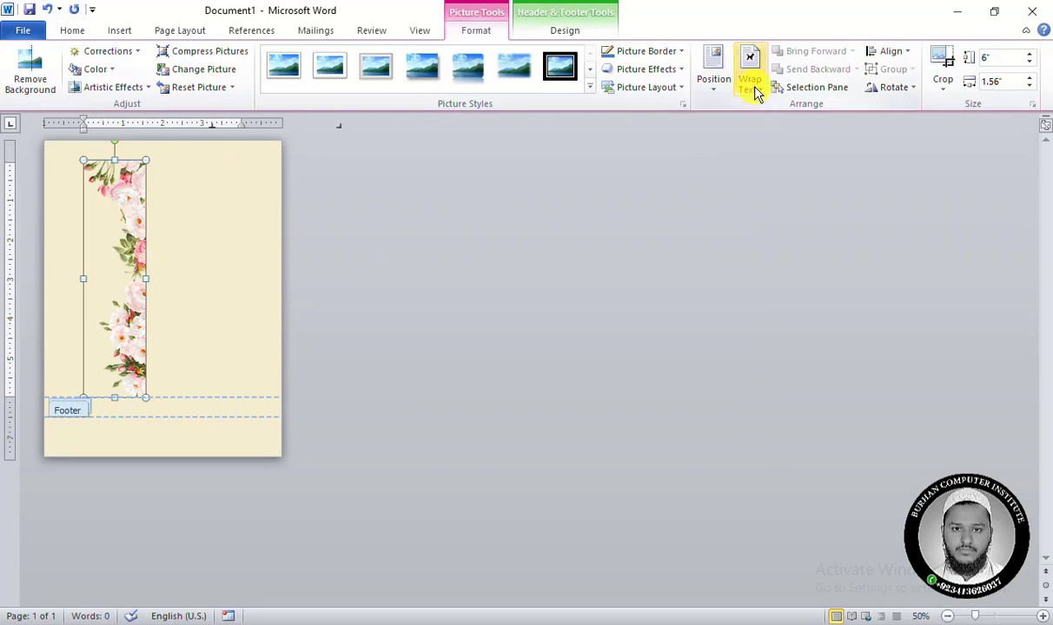
click(755, 93)
click(799, 227)
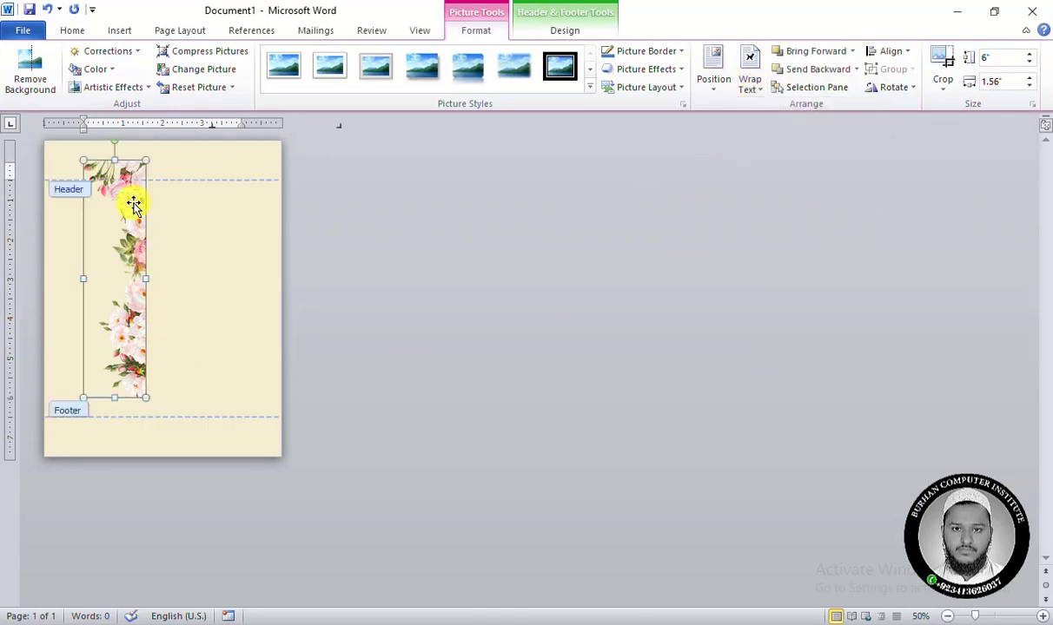
Rotate the floral picture 90° counterclockwise and place it along the page's top edge, partly beyond the page.
drag(134, 207, 141, 255)
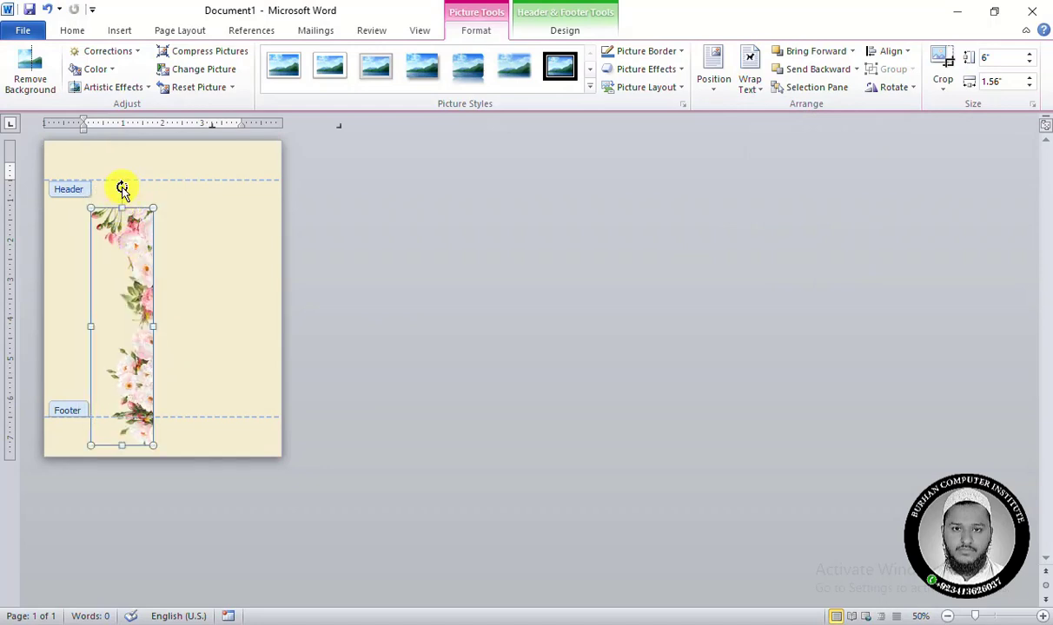
drag(123, 190, 61, 326)
drag(164, 306, 202, 140)
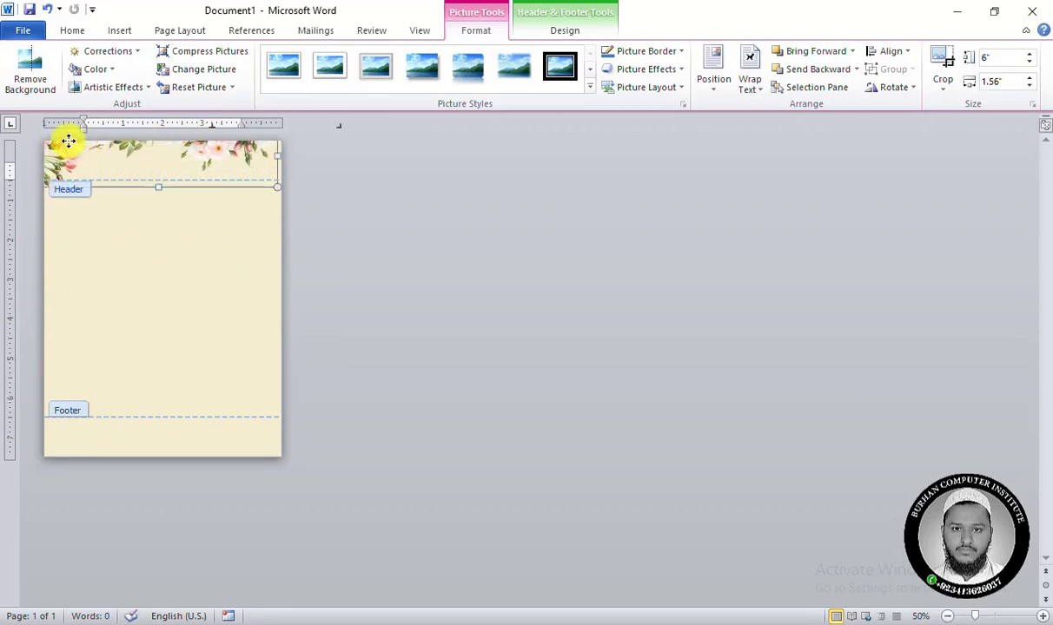
drag(67, 141, 63, 130)
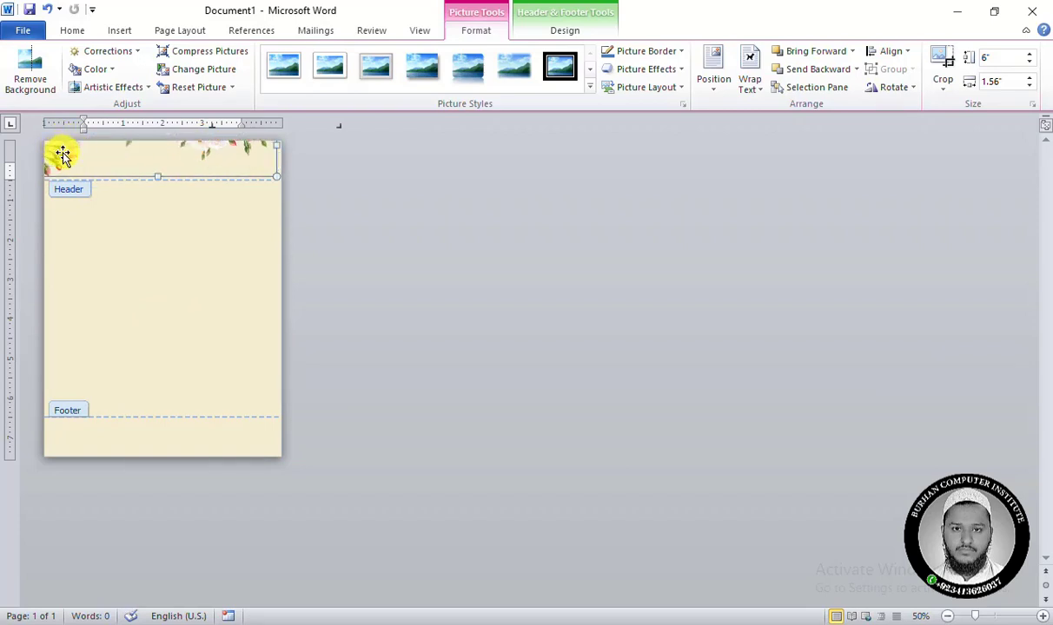
Duplicate the top floral picture and place the copy along the page's bottom edge.
key(ctrl+v)
drag(64, 155, 58, 469)
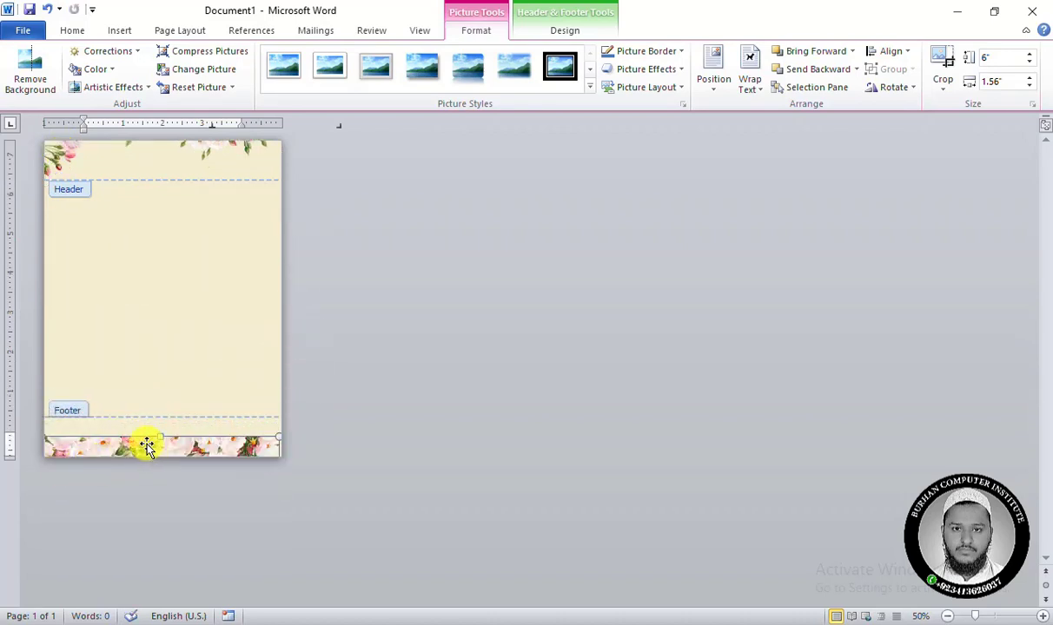
drag(146, 445, 155, 462)
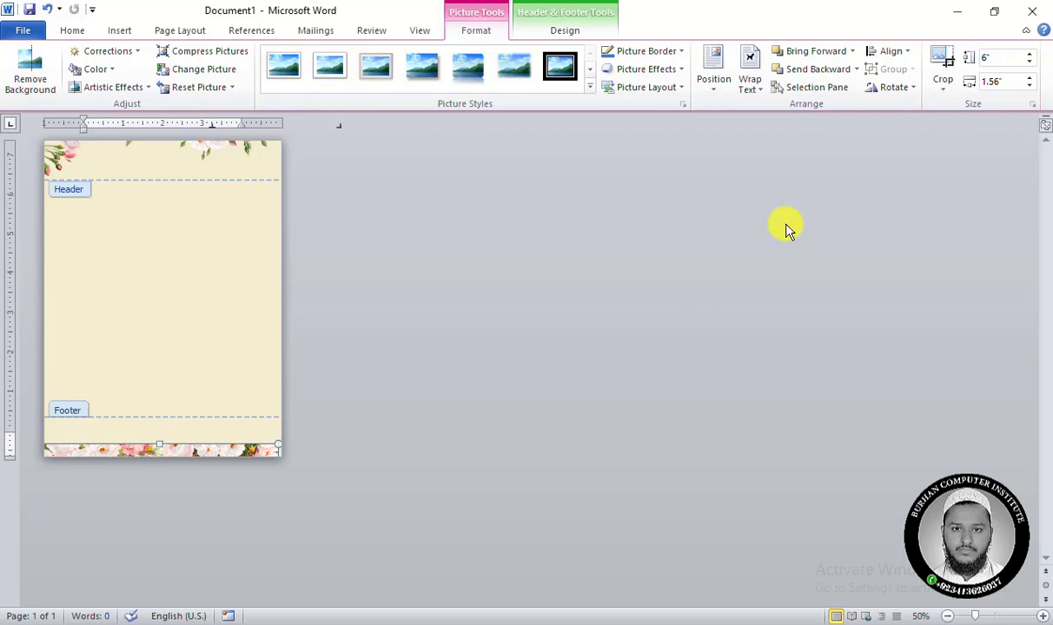
Flip the bottom floral picture vertically and nudge it upward so it mirrors the top border.
click(879, 89)
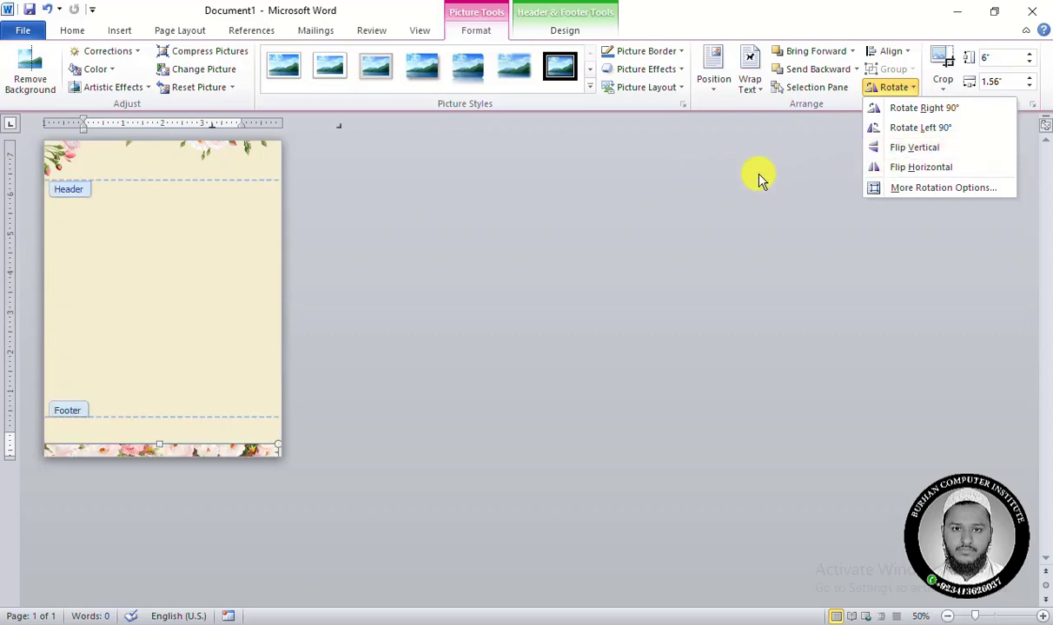
click(911, 159)
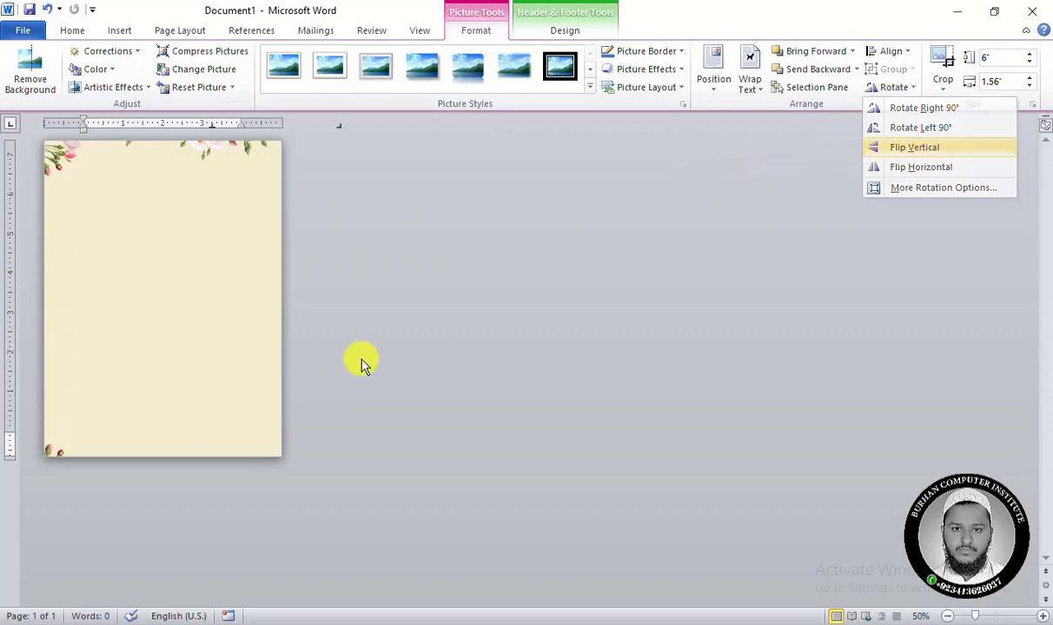
key(Up)
key(Up)
key(Up)
key(Up)
key(Up)
key(Up)
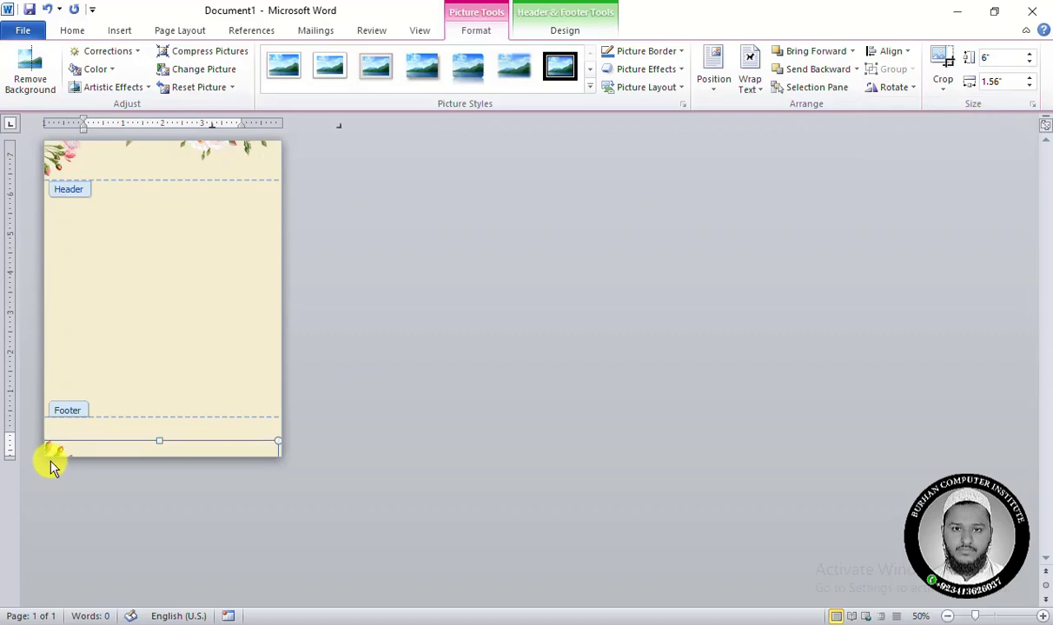
key(Up)
key(Up)
key(Up)
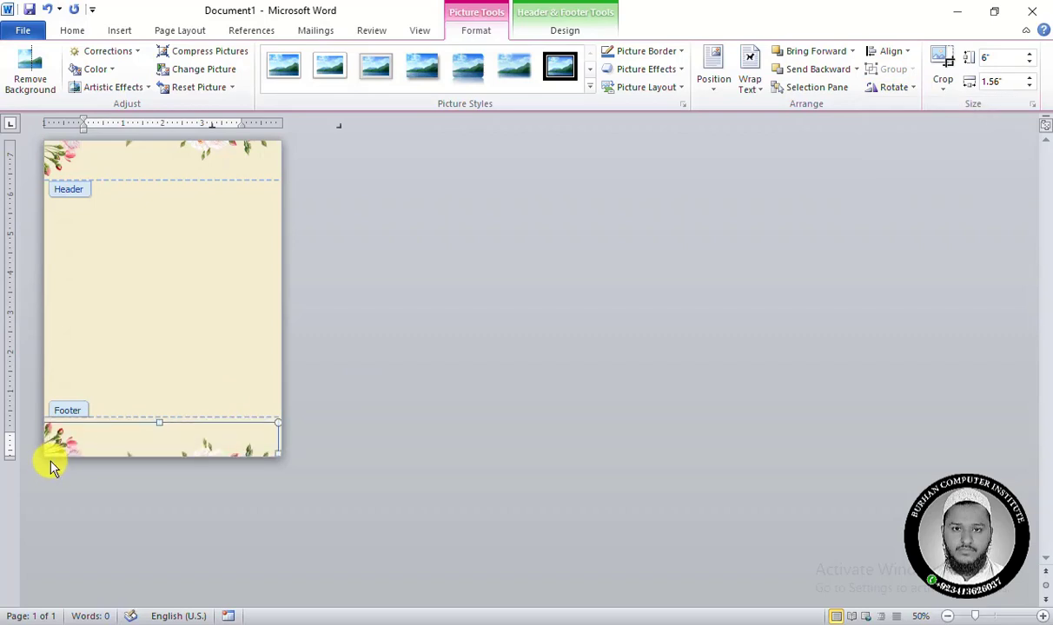
key(Down)
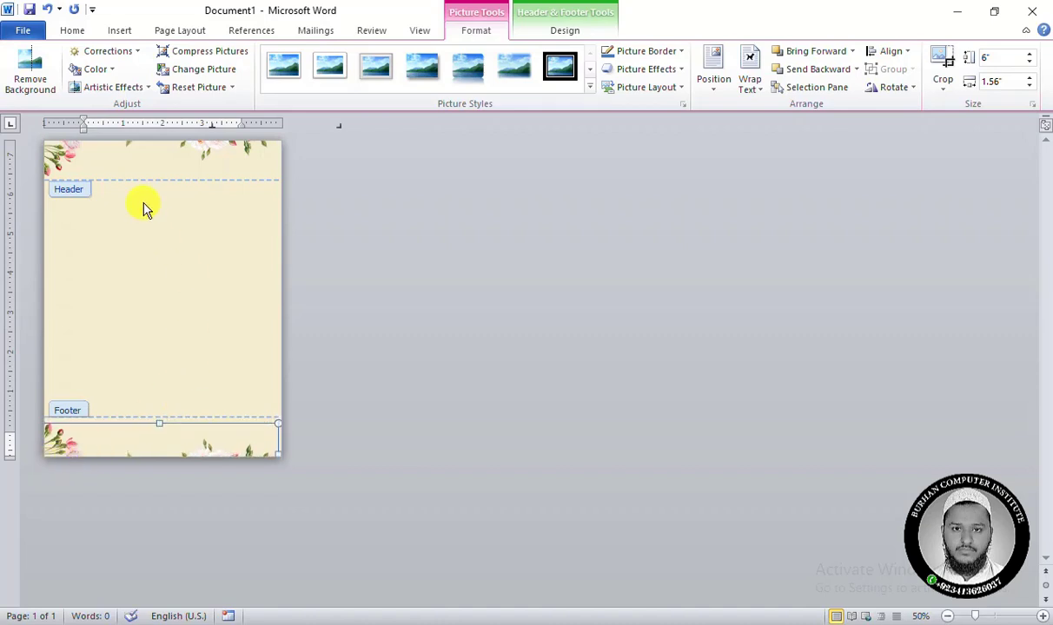
Insert the gold frame picture pngwing.com (21).png and set its wrapping to In Front of Text.
click(117, 32)
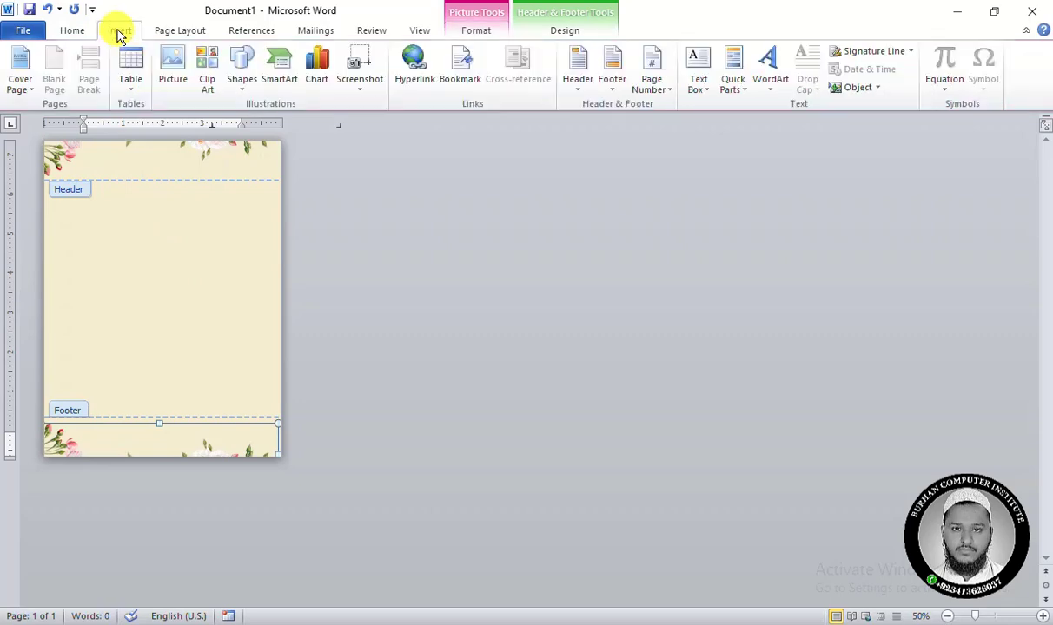
click(173, 70)
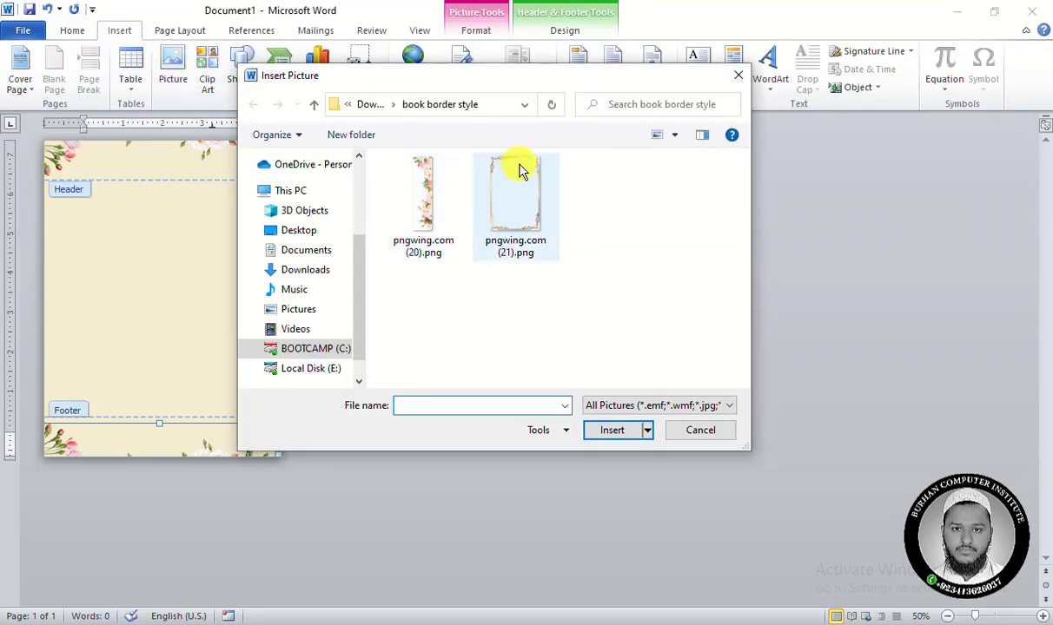
double_click(513, 179)
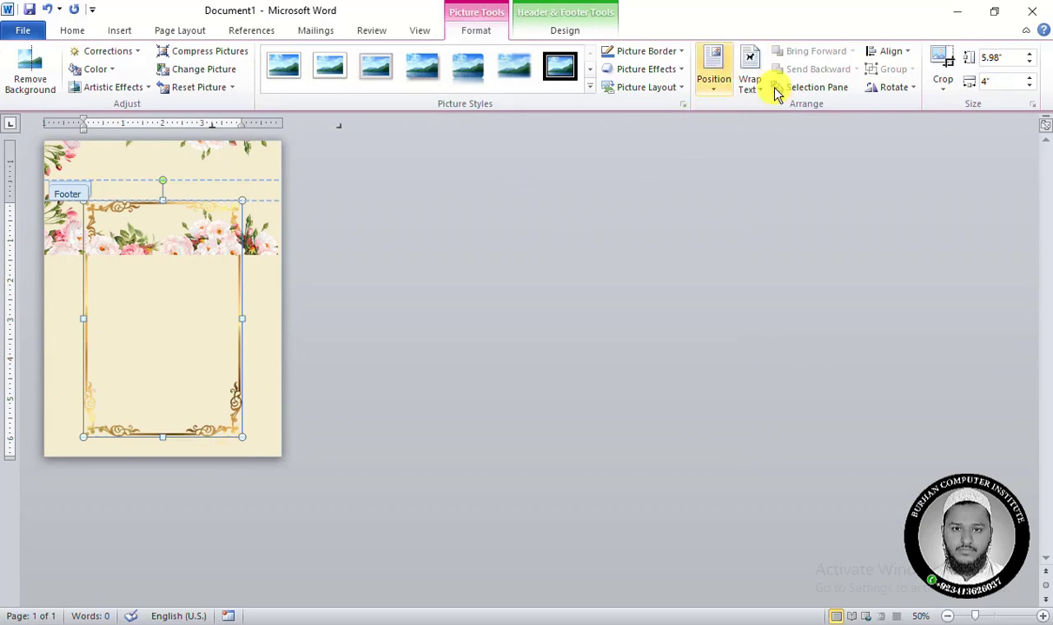
click(759, 91)
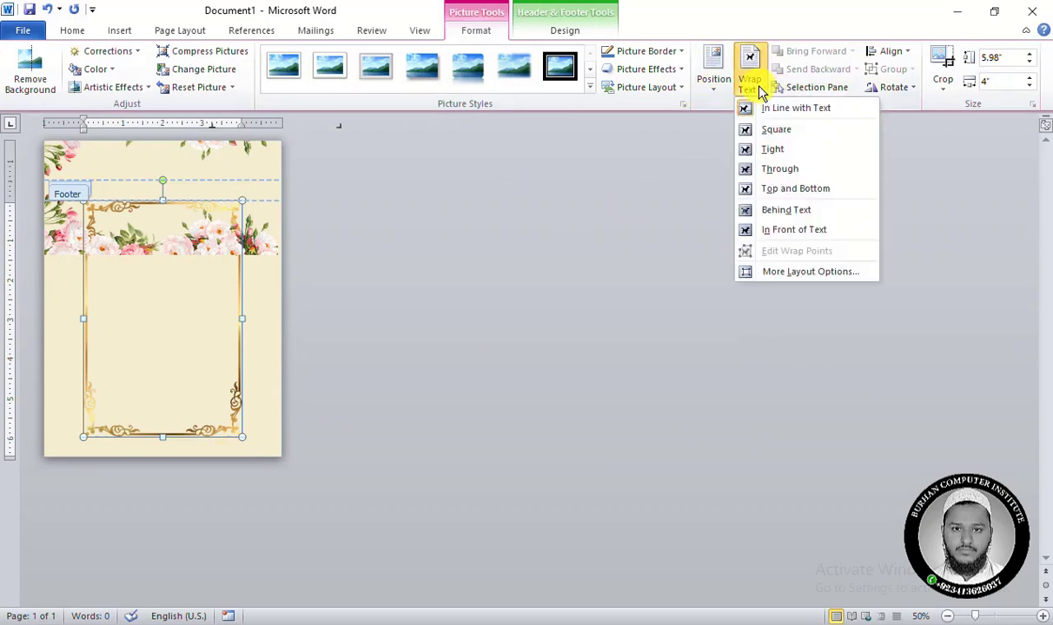
click(807, 233)
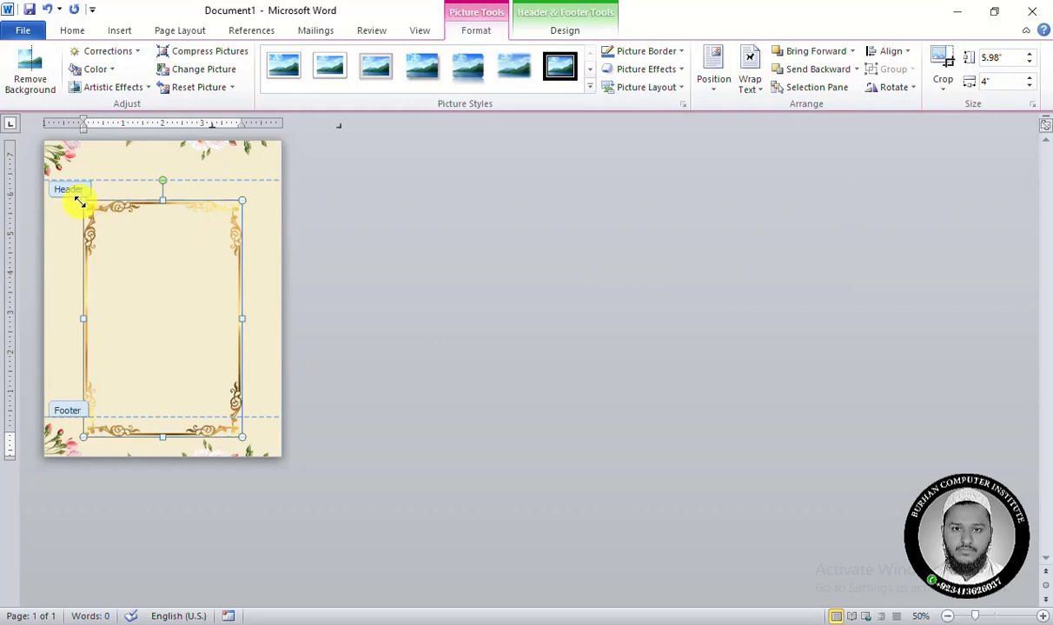
Enlarge the gold frame picture to about 7.9" high by 5.88" wide so it nearly fills the page.
drag(78, 196, 45, 151)
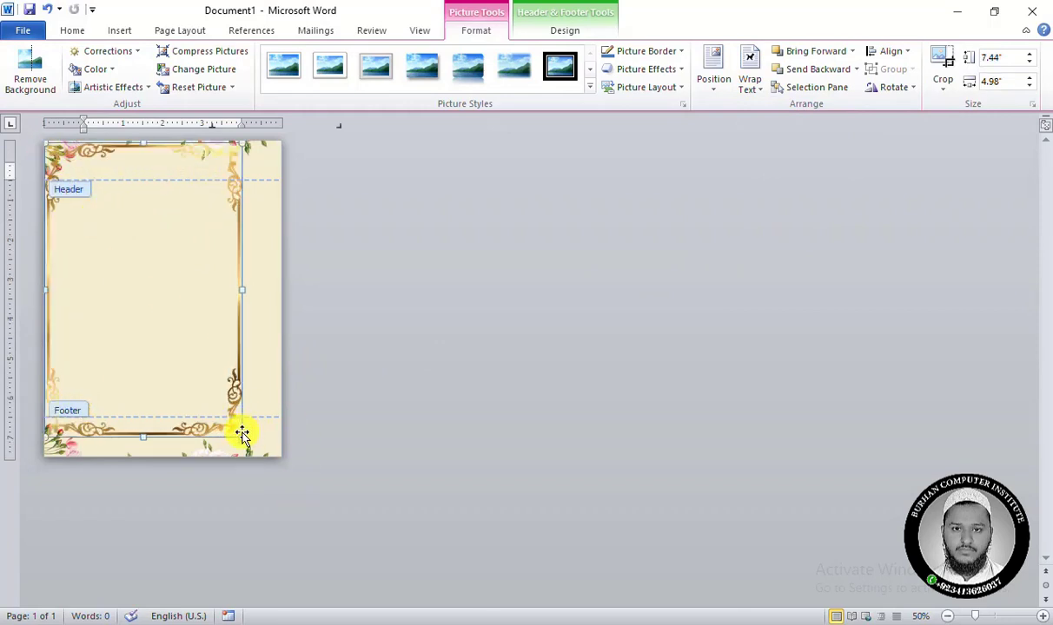
mouse_move(251, 441)
mouse_down()
mouse_move(263, 437)
mouse_move(253, 422)
mouse_up()
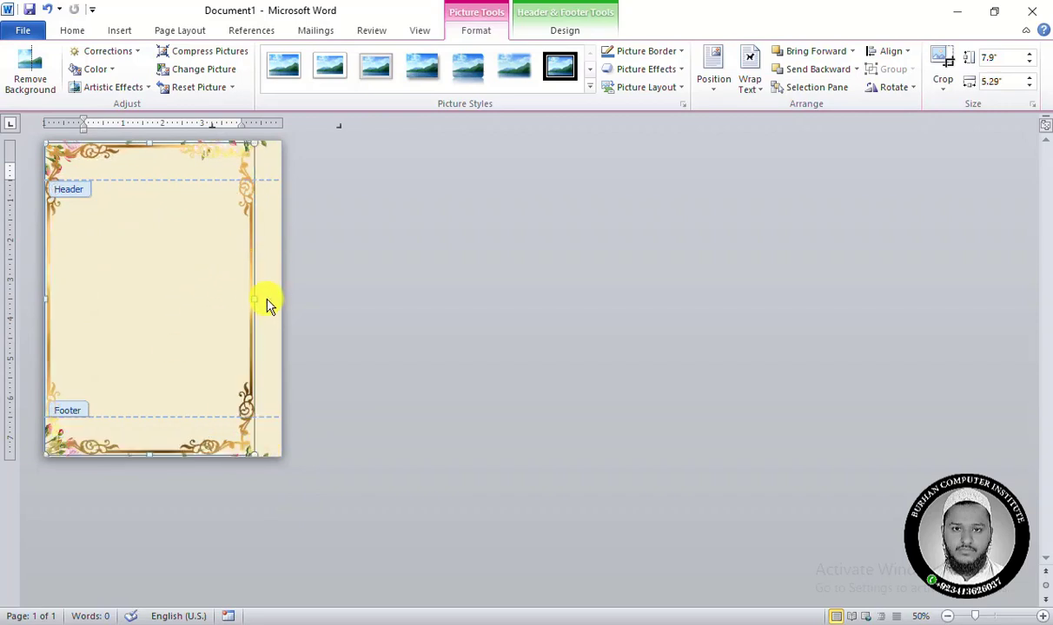
drag(258, 299, 276, 300)
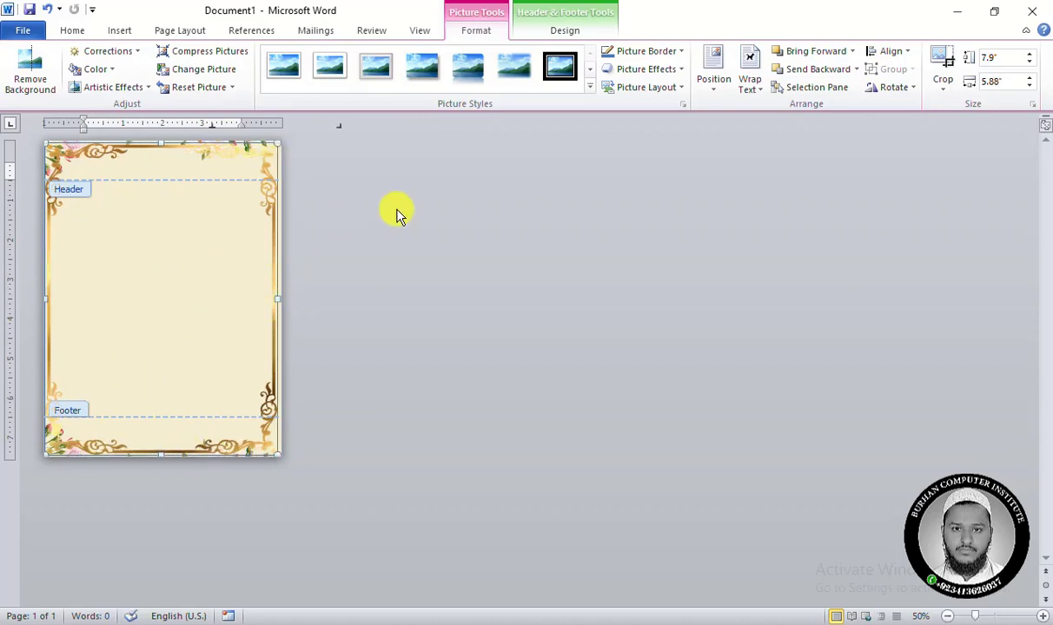
Align the gold frame to the center horizontally and the middle vertically, relative to the margins.
click(891, 51)
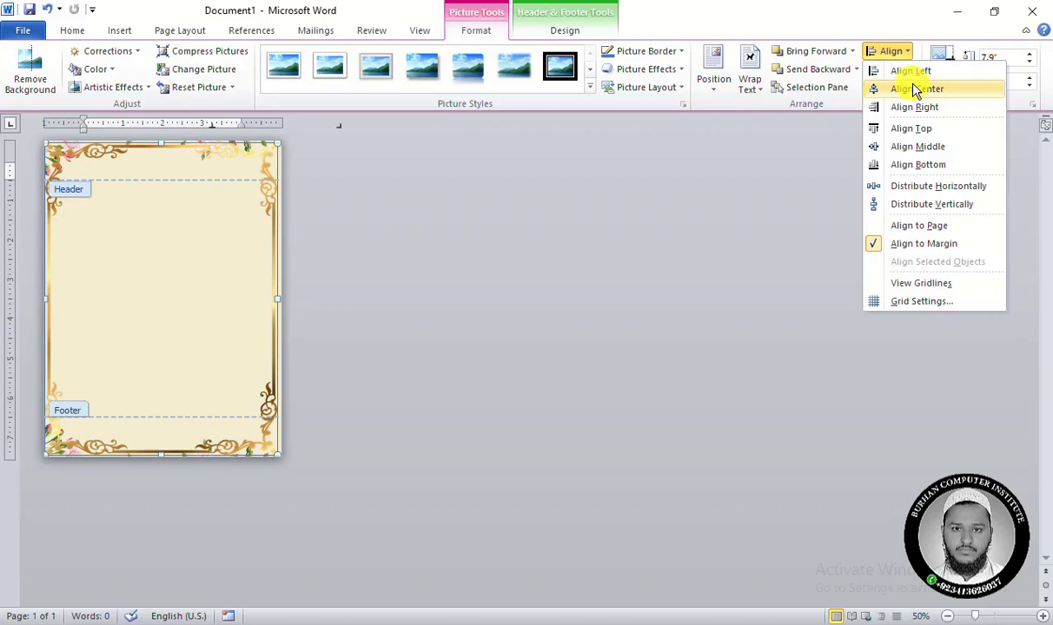
click(913, 91)
click(888, 52)
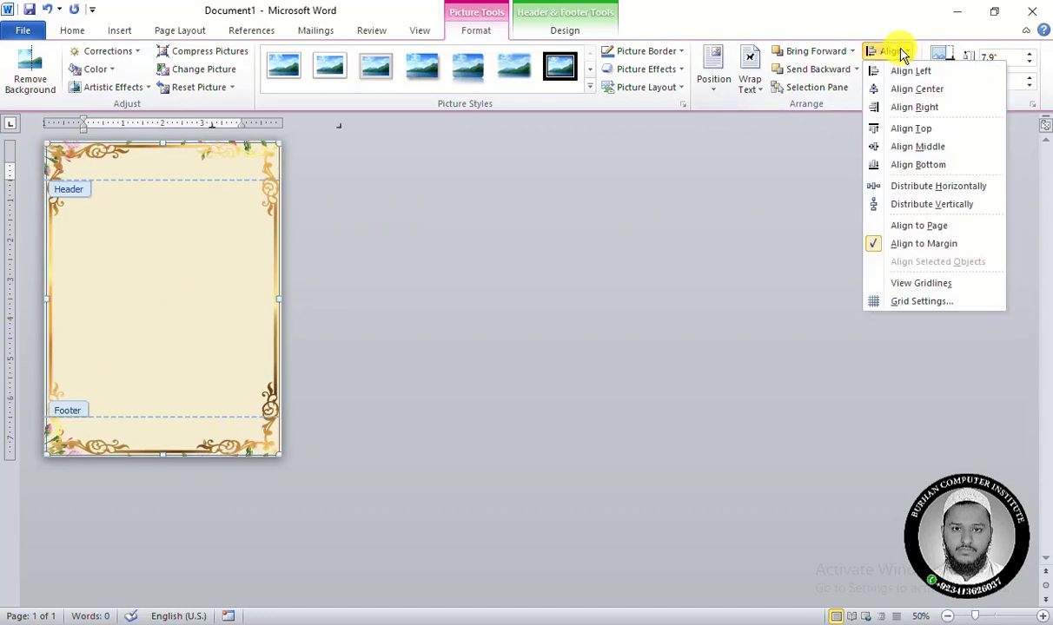
click(927, 154)
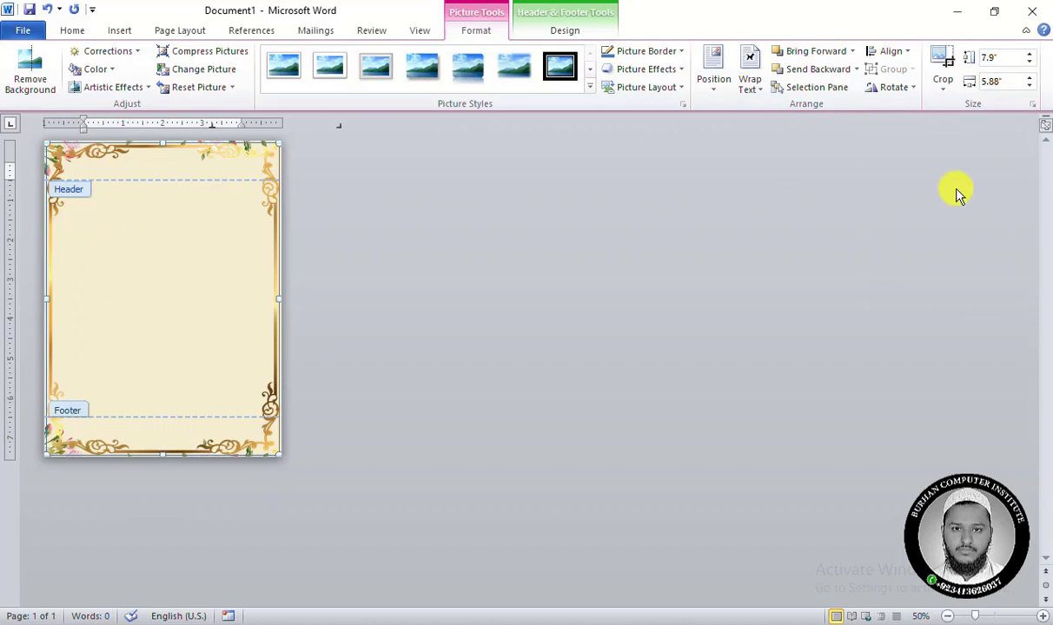
Show the list of shapes on this page and rename the gold frame picture as Border.
click(823, 91)
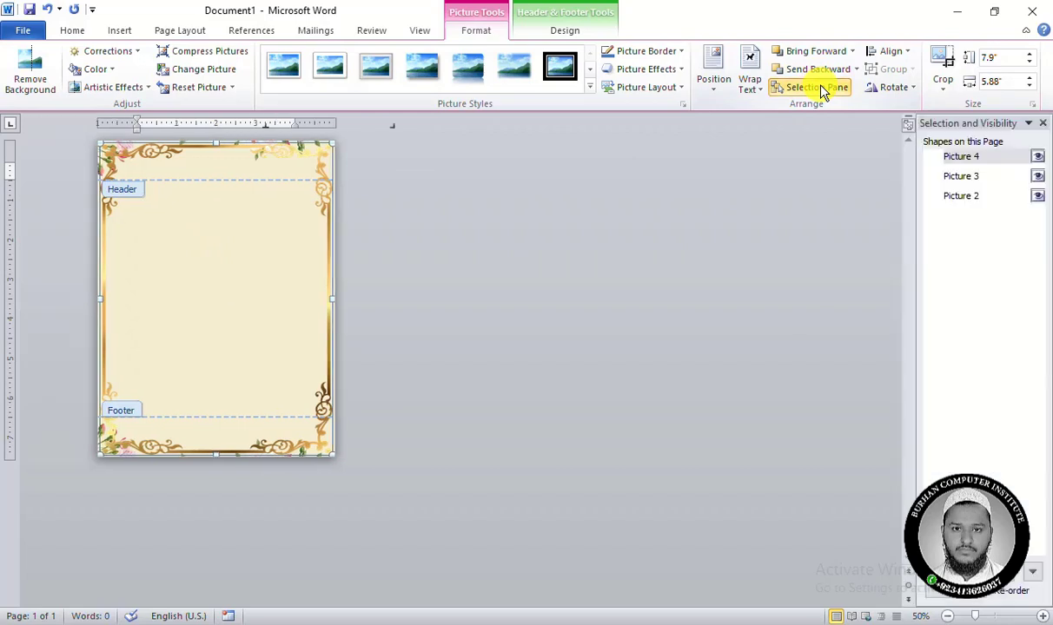
click(956, 157)
drag(989, 158, 913, 162)
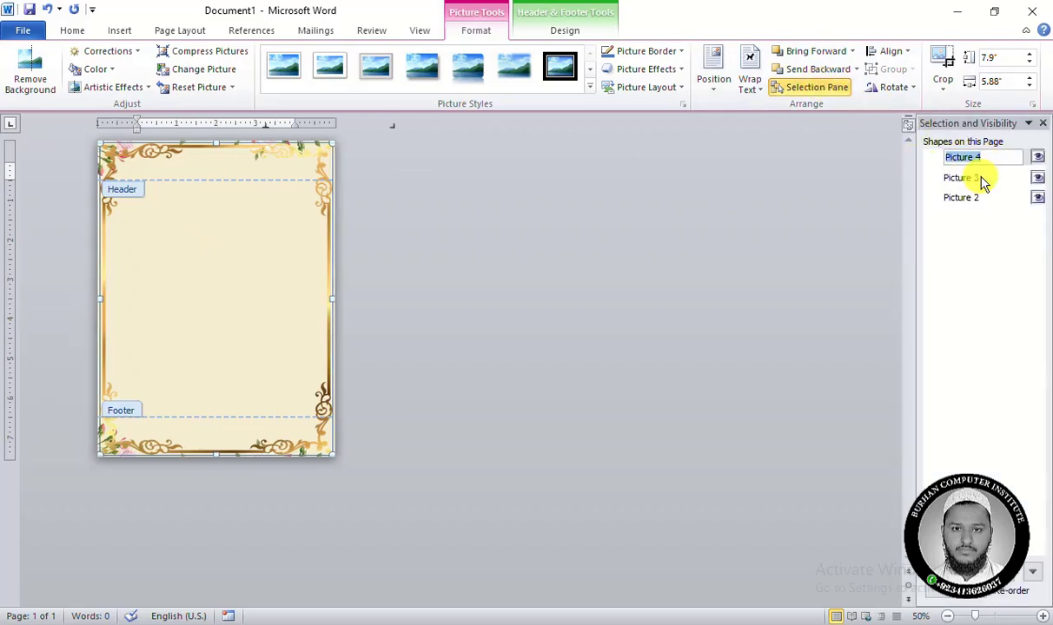
drag(982, 156, 919, 159)
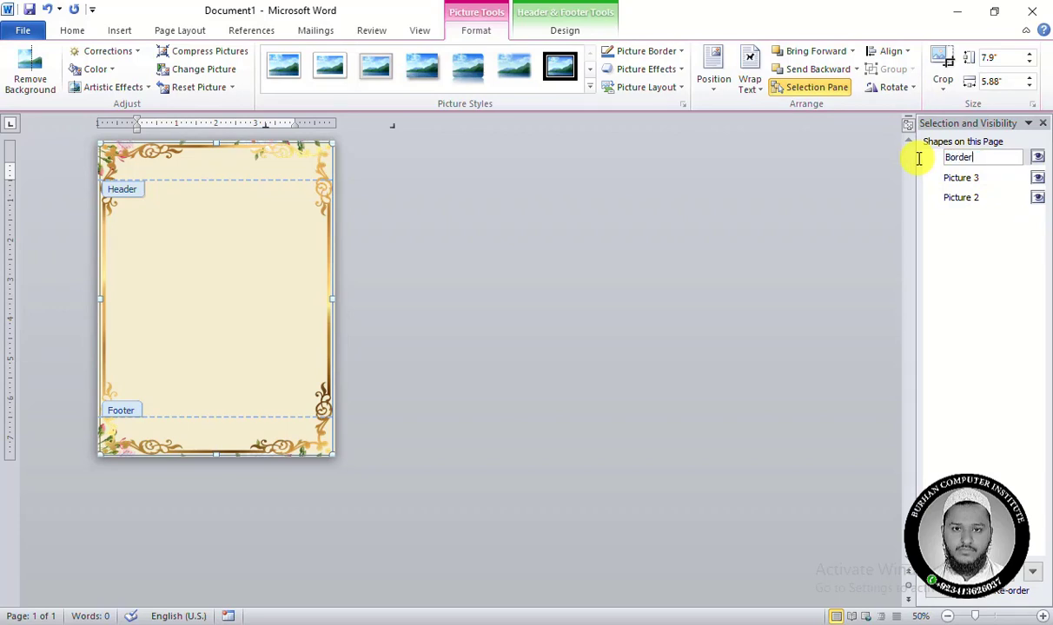
Rename the bottom floral picture as flow and the top floral picture as flw.
click(955, 176)
click(965, 176)
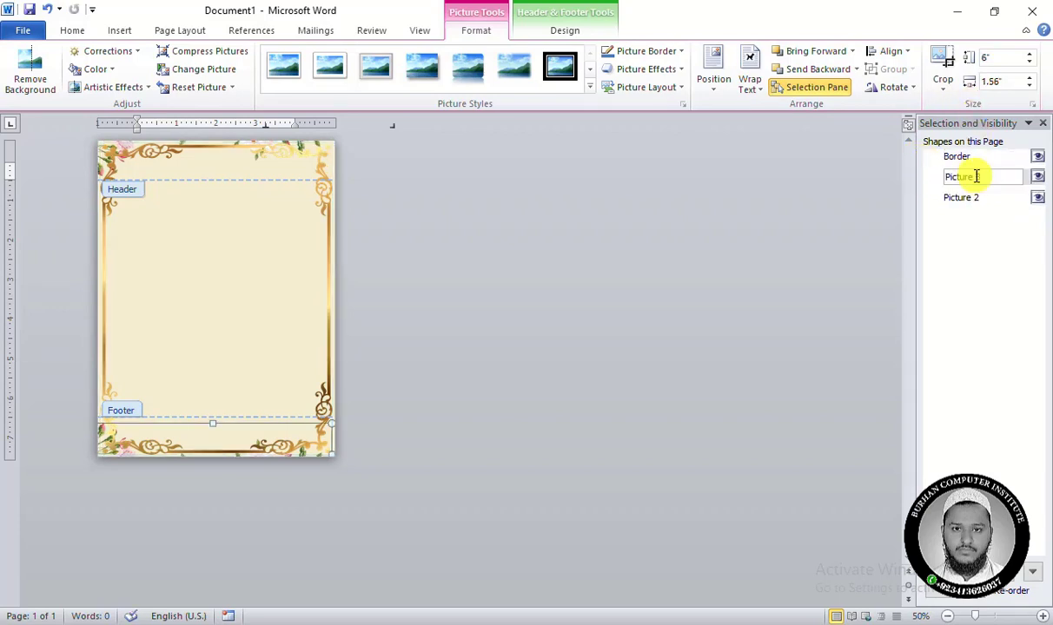
drag(968, 177, 922, 178)
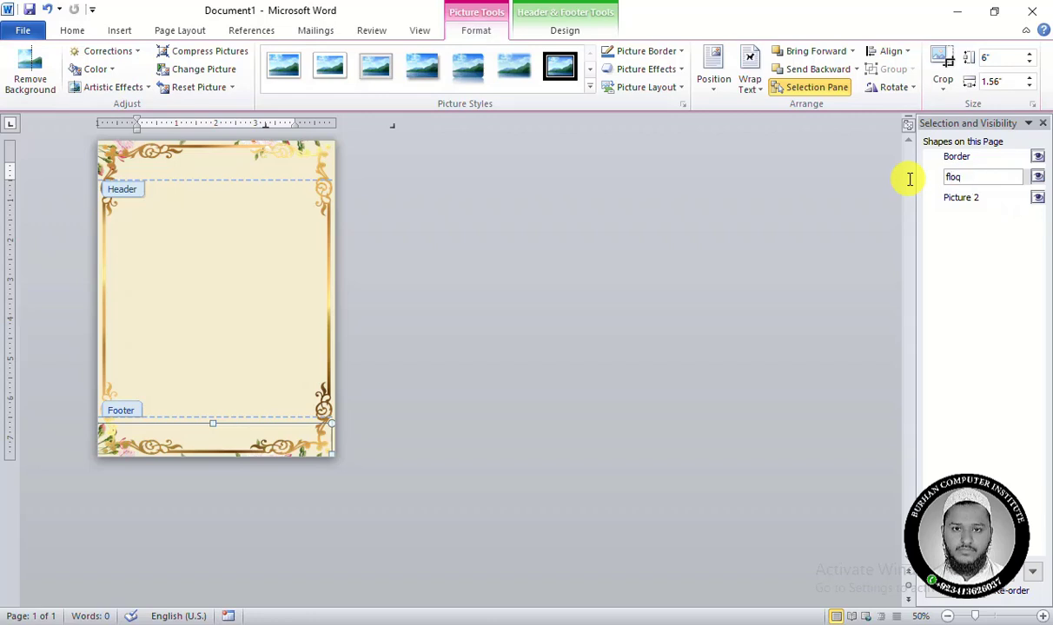
click(978, 199)
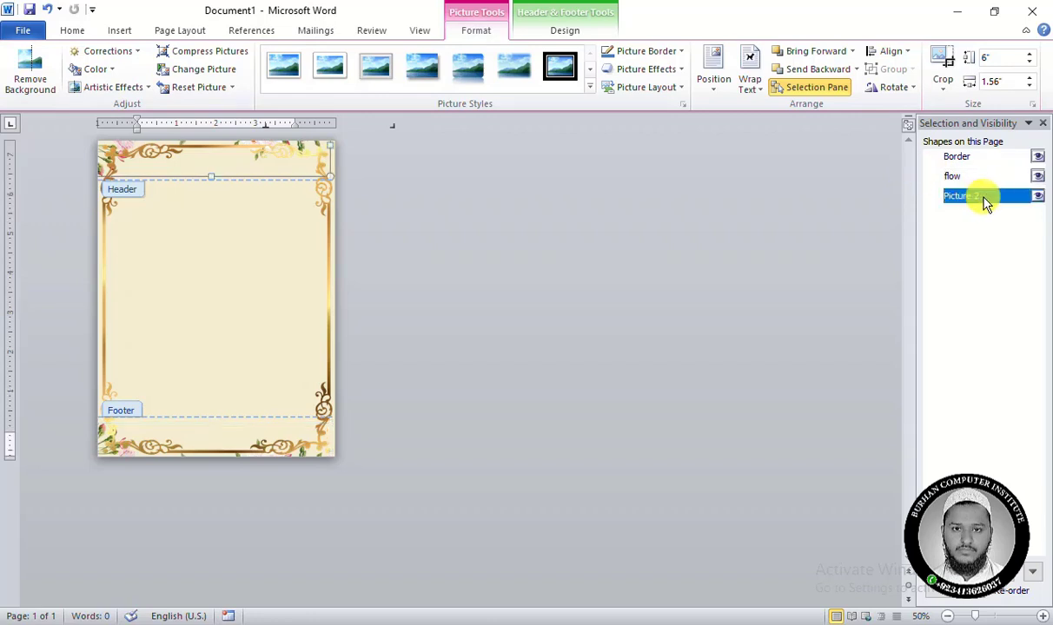
drag(987, 195, 816, 194)
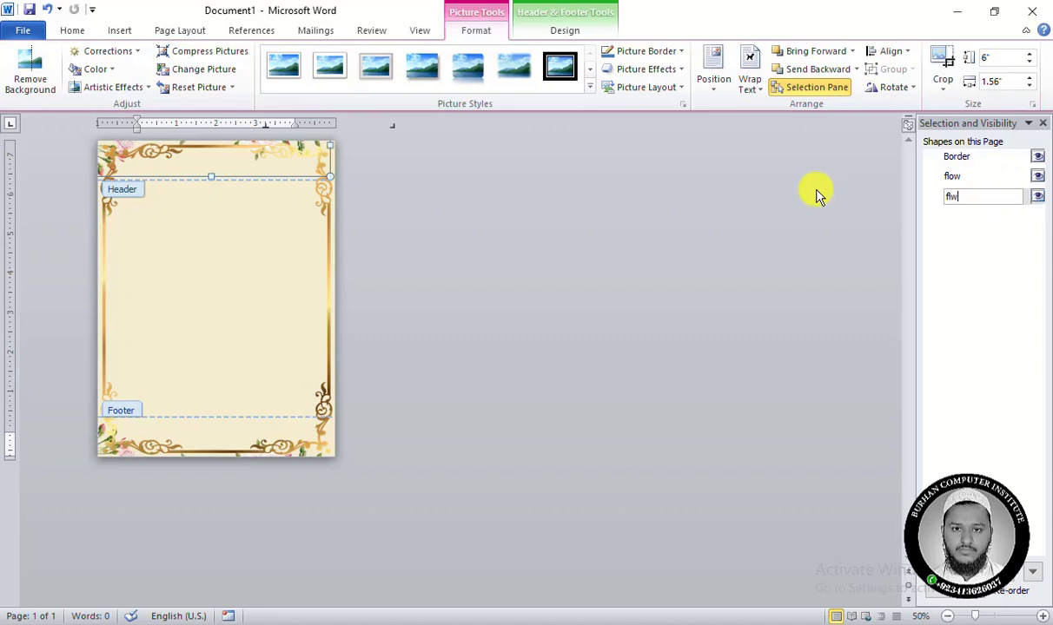
Select the bottom floral picture and nudge it upward so more of its flowers show inside the page.
click(973, 176)
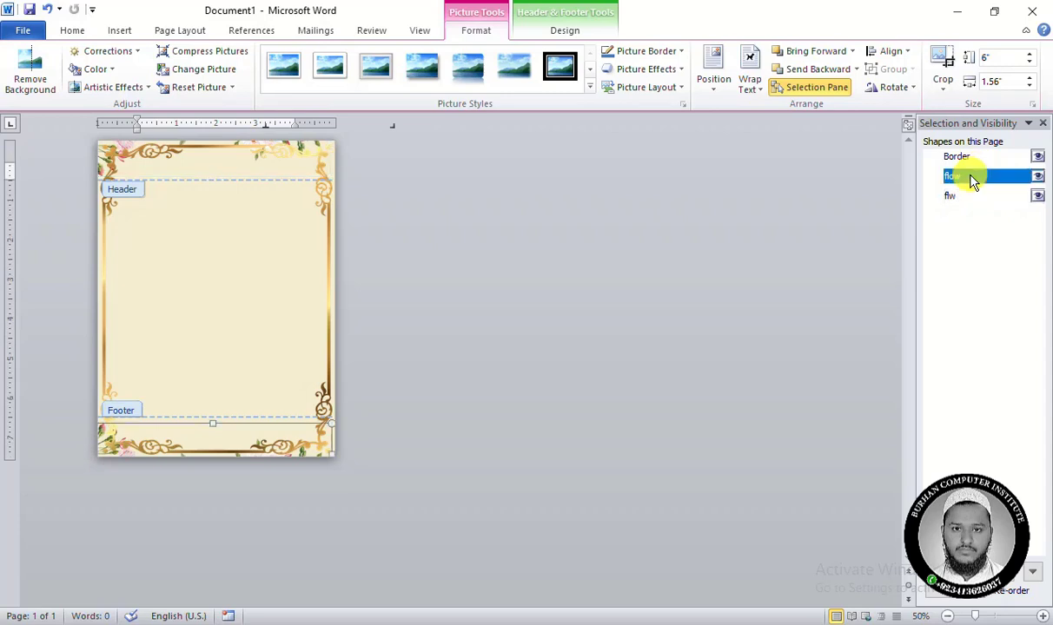
key(Down)
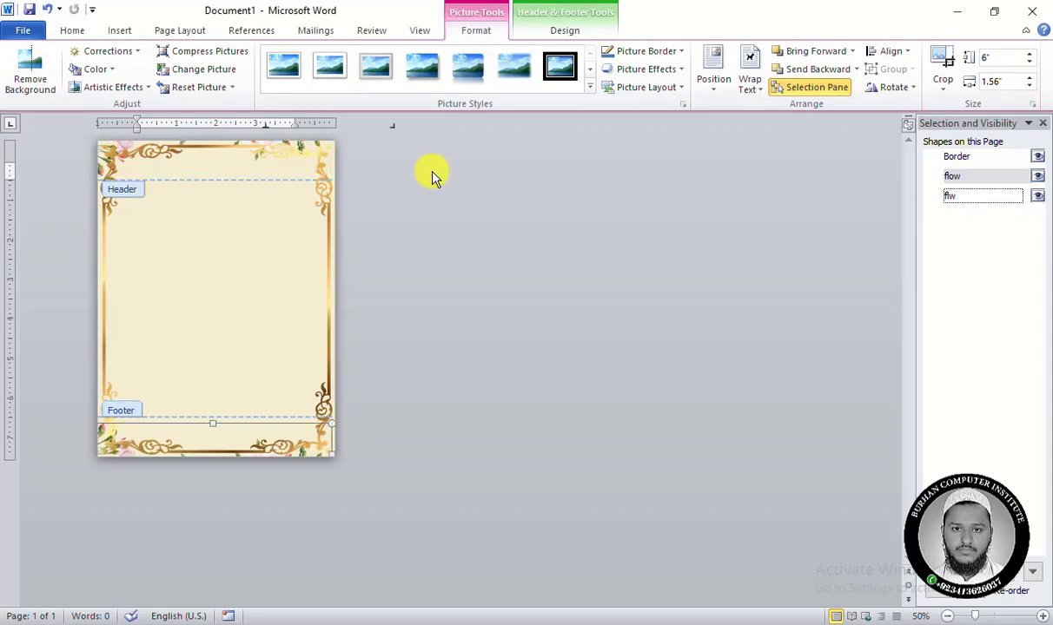
key(Up)
key(Up)
click(965, 179)
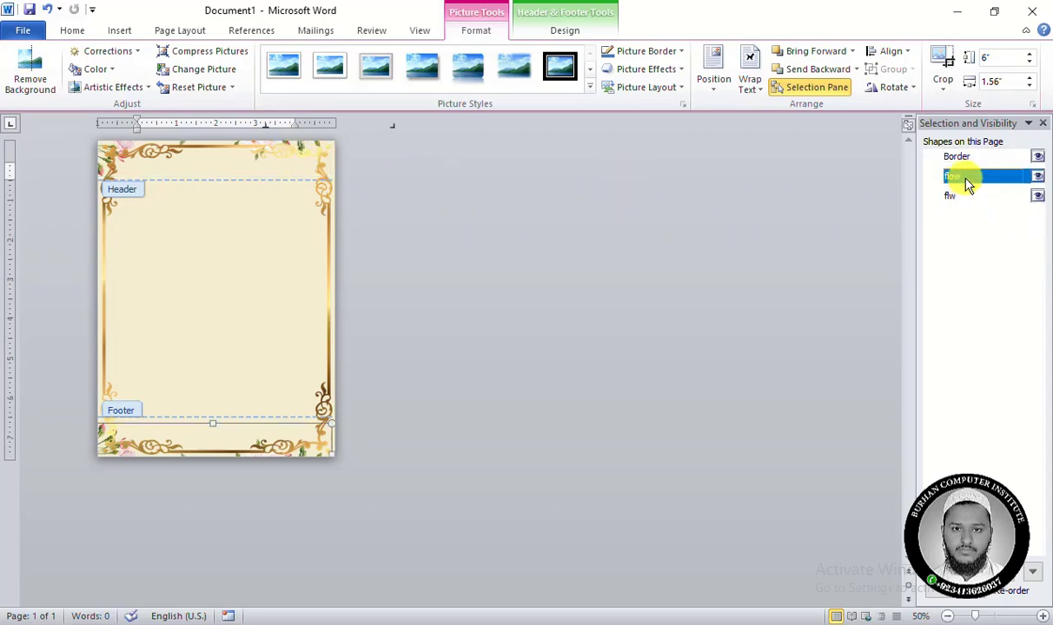
click(965, 179)
click(958, 196)
click(958, 179)
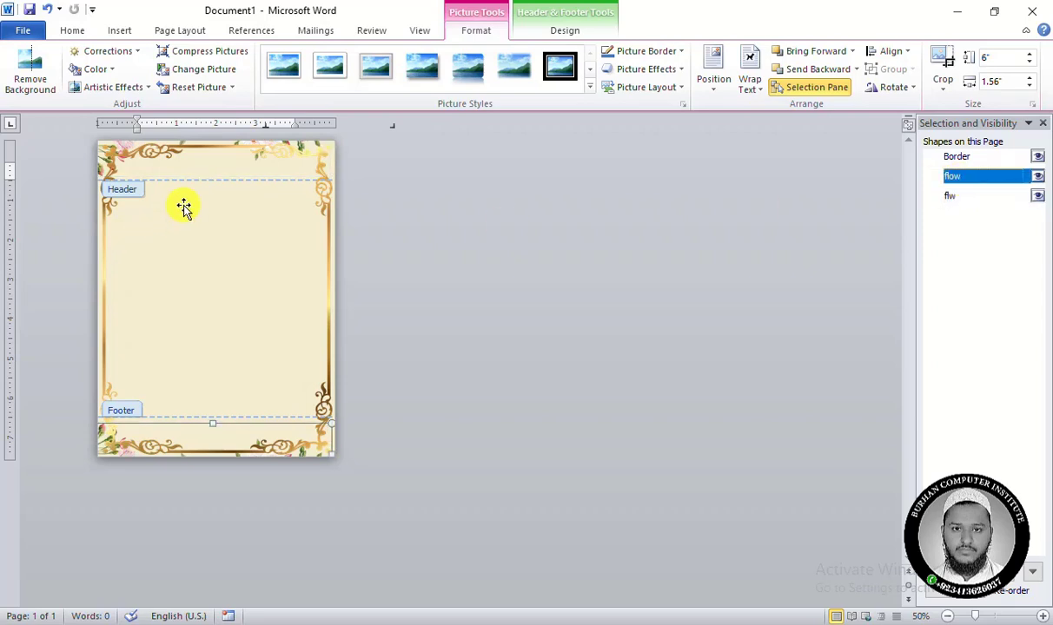
click(220, 423)
key(Up)
key(Up)
key(Up)
key(Up)
key(Up)
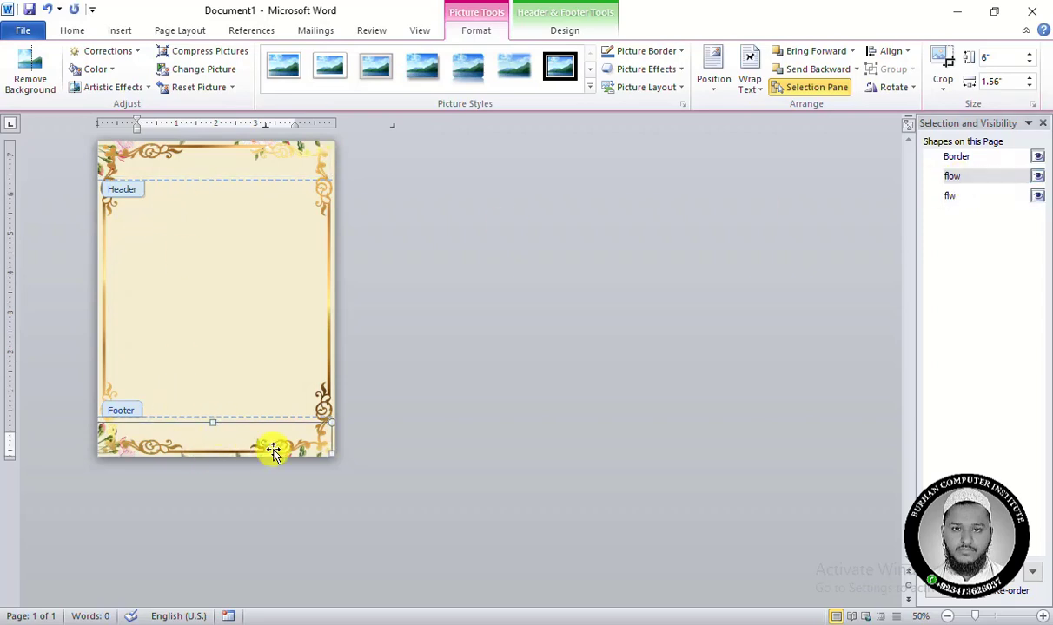
key(Up)
key(Up)
key(Up)
key(Up)
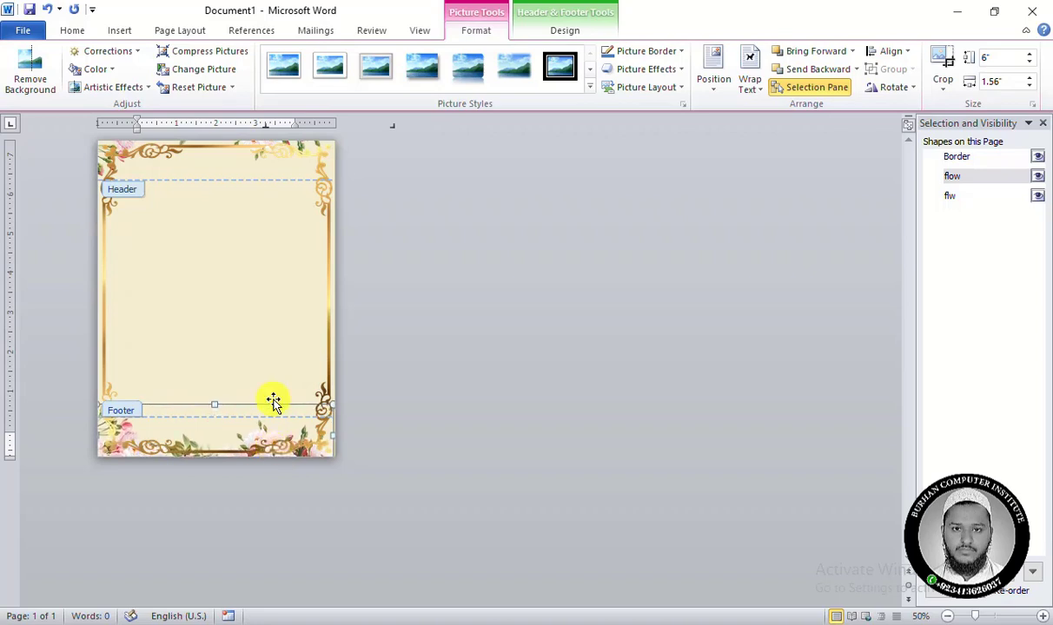
Select the top floral picture flw and nudge it downward to match the bottom flowers.
click(123, 150)
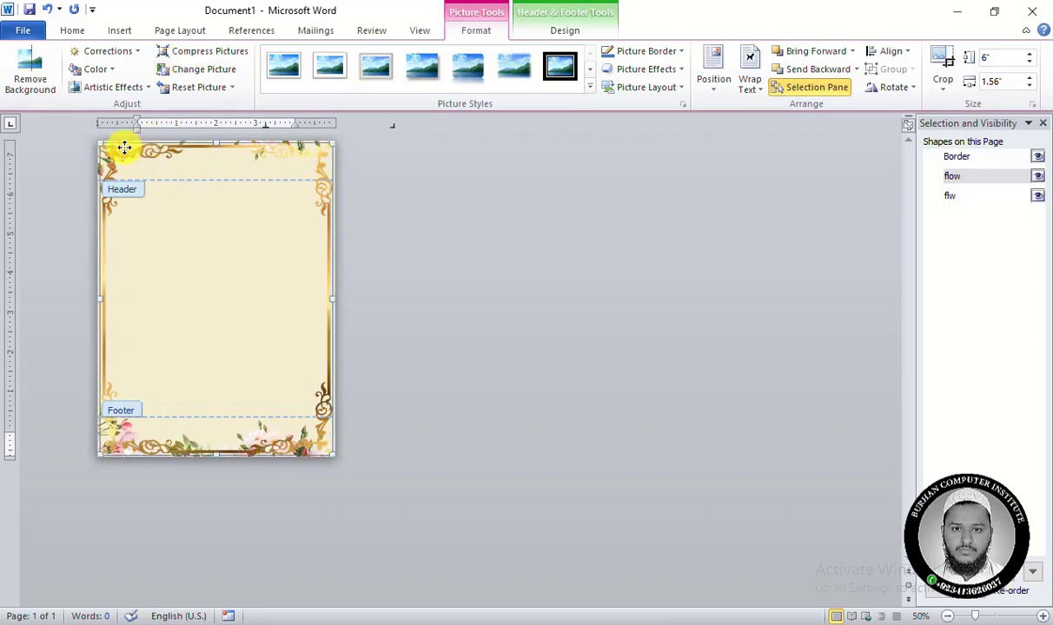
click(949, 196)
key(Down)
key(Down)
key(Down)
key(Down)
key(Down)
key(Down)
key(Down)
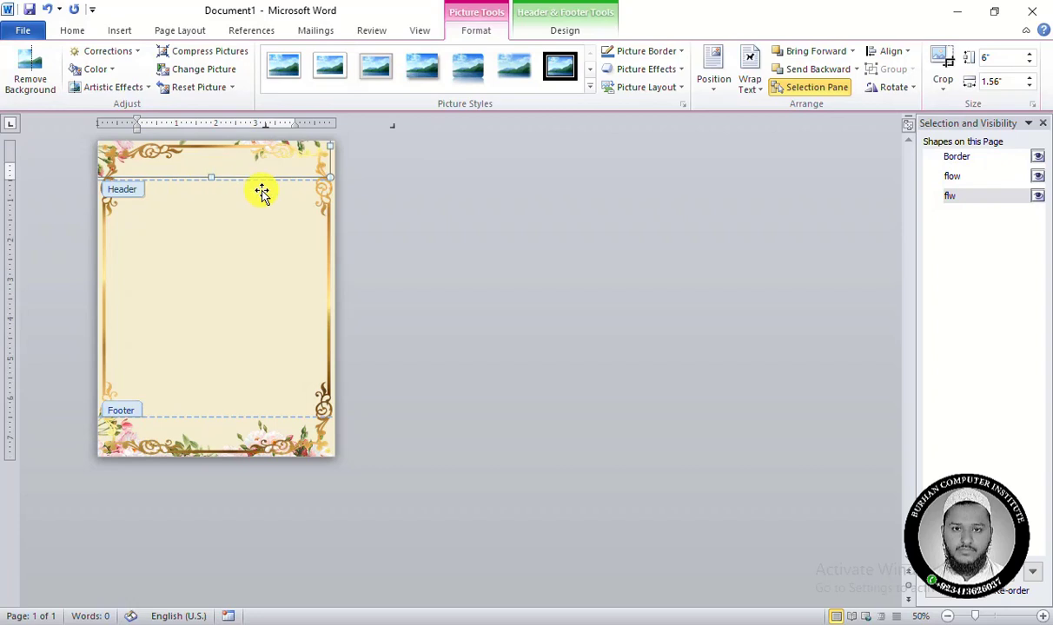
key(Down)
key(Down)
key(Down)
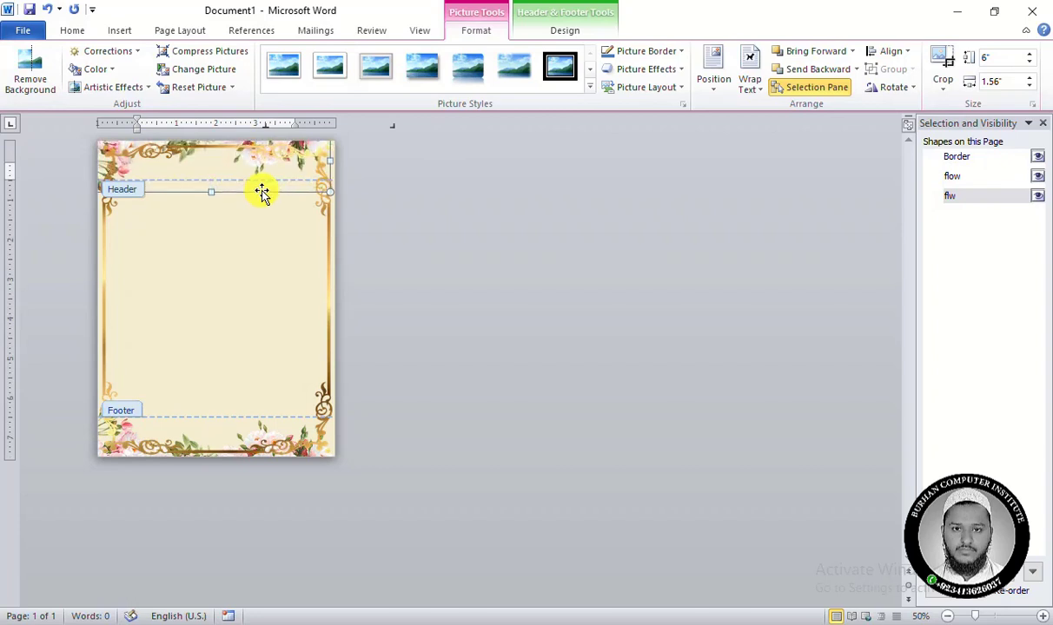
click(494, 306)
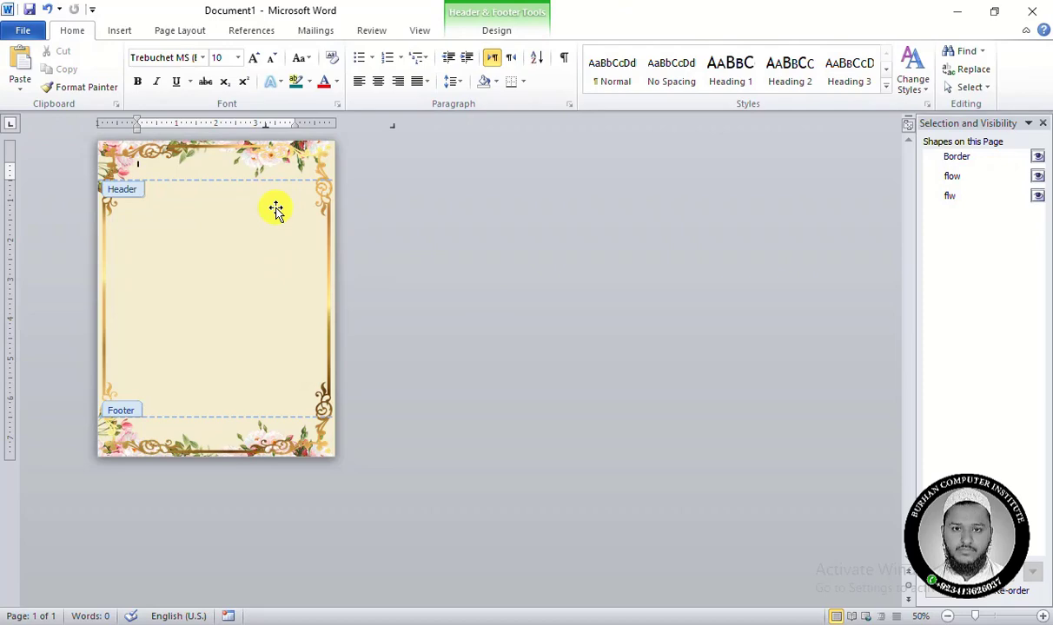
Draw a rounded rectangle about 1.34" wide and 0.35" high below the top flowers, beside the frame's right edge.
scroll(160, 239, up, 2)
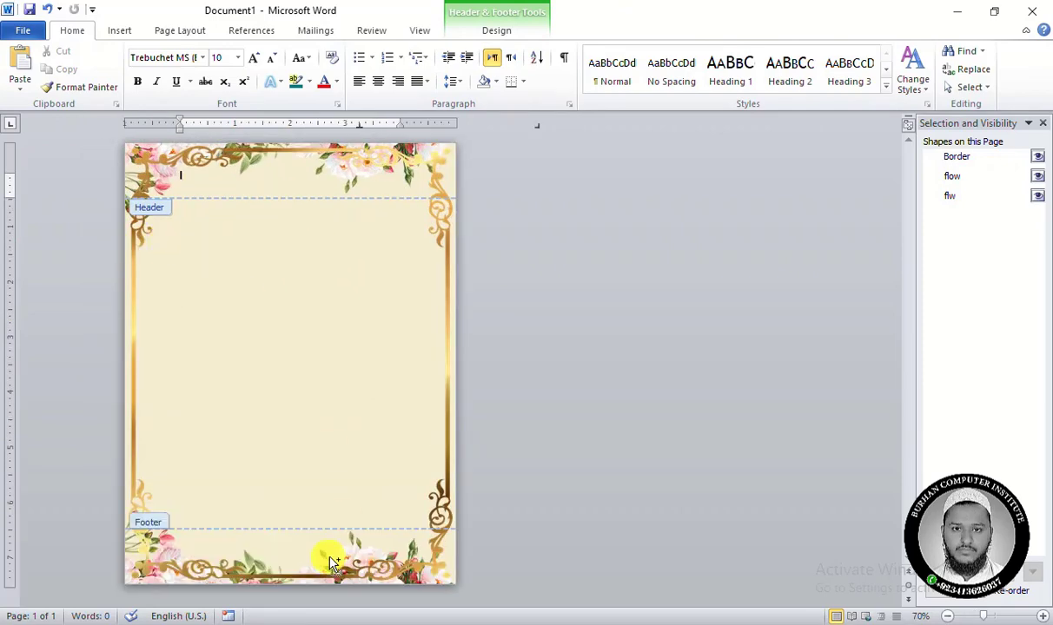
scroll(169, 184, up, 1)
scroll(169, 184, up, 3)
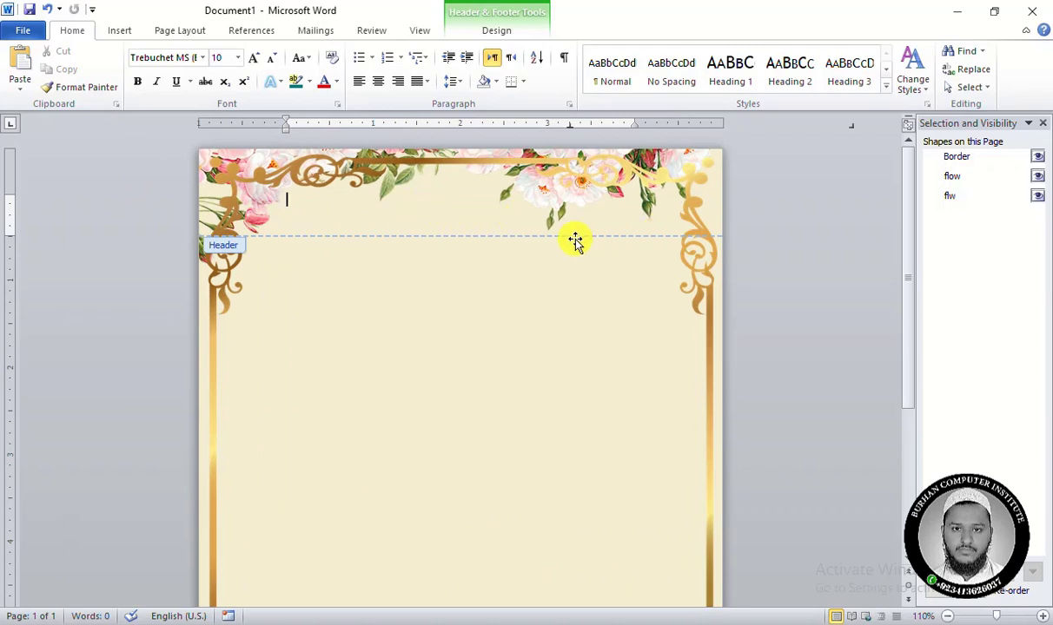
click(129, 32)
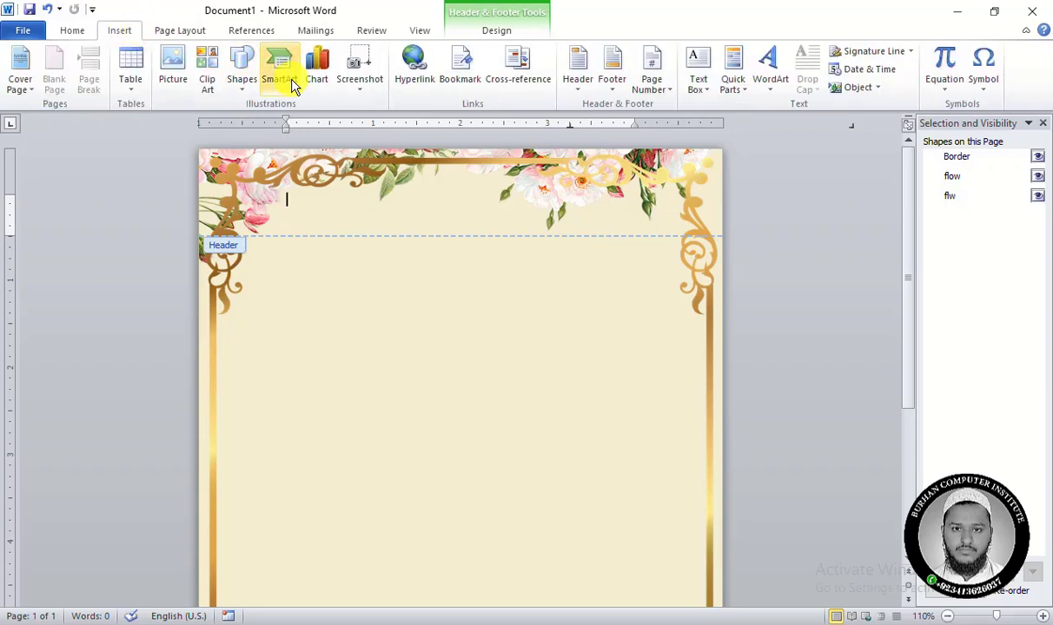
click(250, 91)
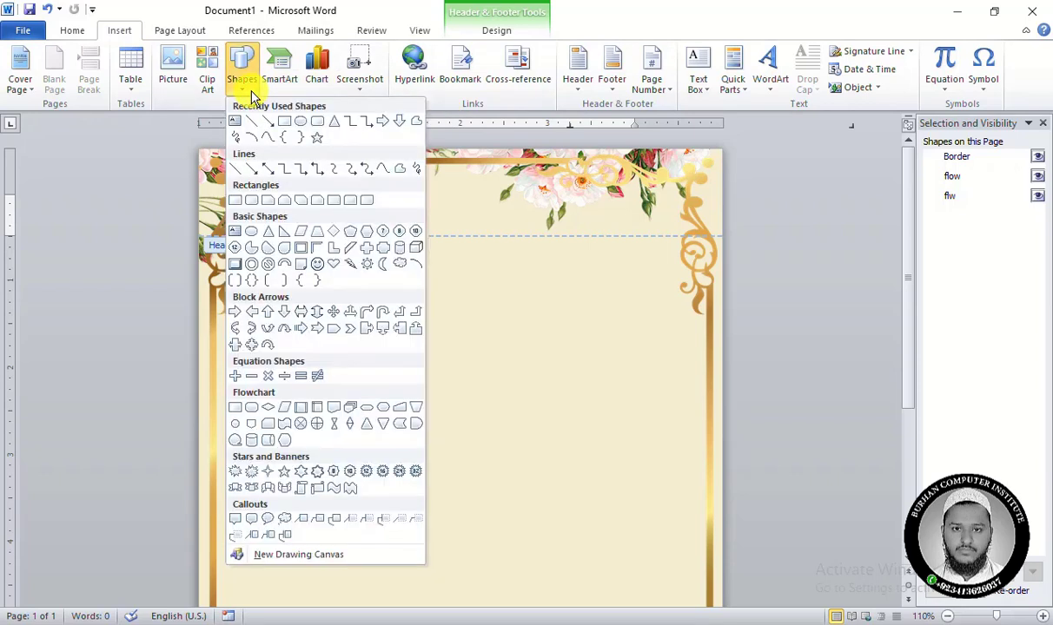
click(320, 125)
mouse_move(558, 231)
mouse_down()
mouse_move(613, 256)
mouse_move(676, 261)
mouse_up()
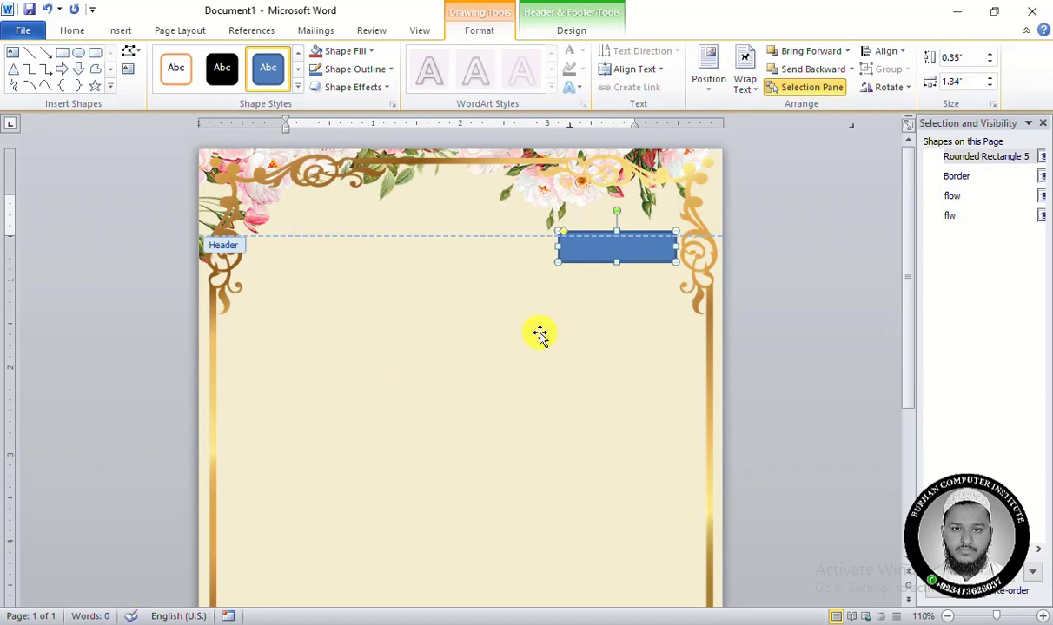
Remove the rounded rectangle's outline and fill it with the recent Tan color.
click(369, 69)
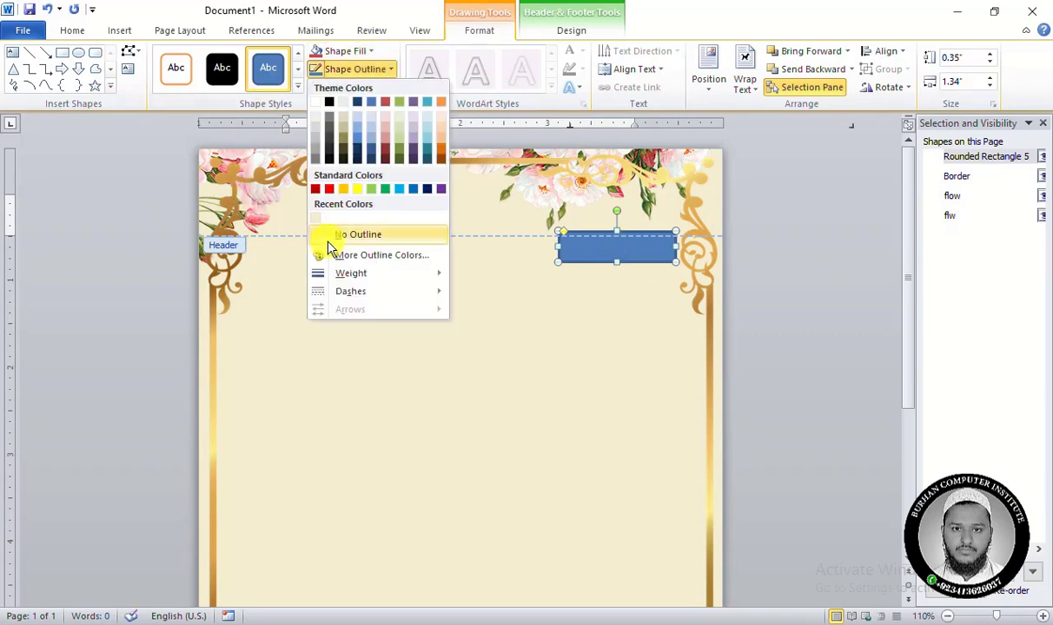
click(347, 235)
click(354, 53)
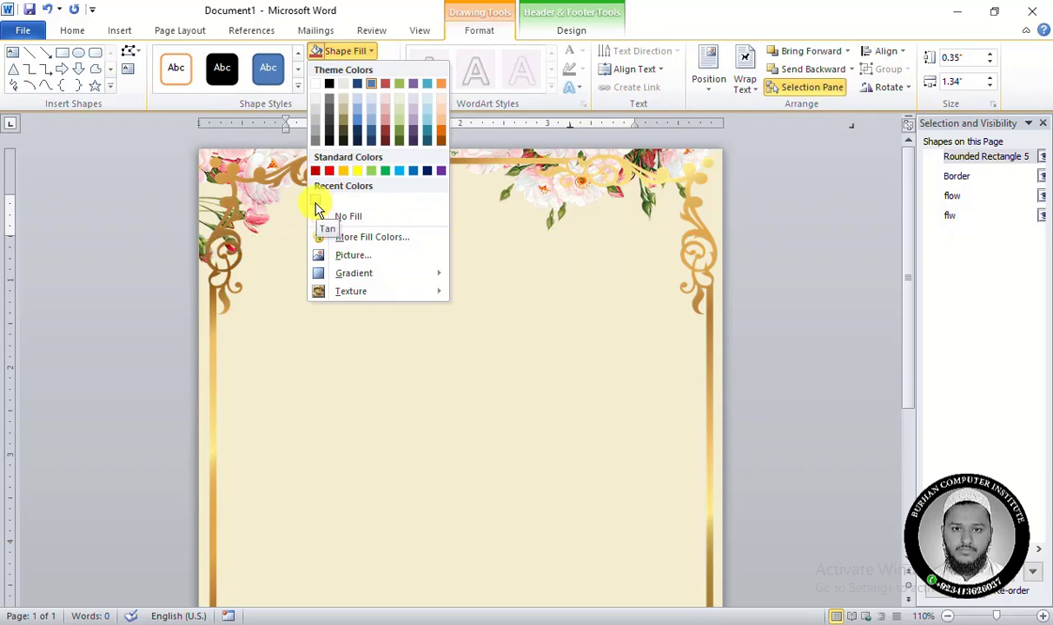
click(316, 207)
Fill the rounded rectangle with a darker custom tan, RGB 232, 221, 166, and keep the shape selected.
click(365, 52)
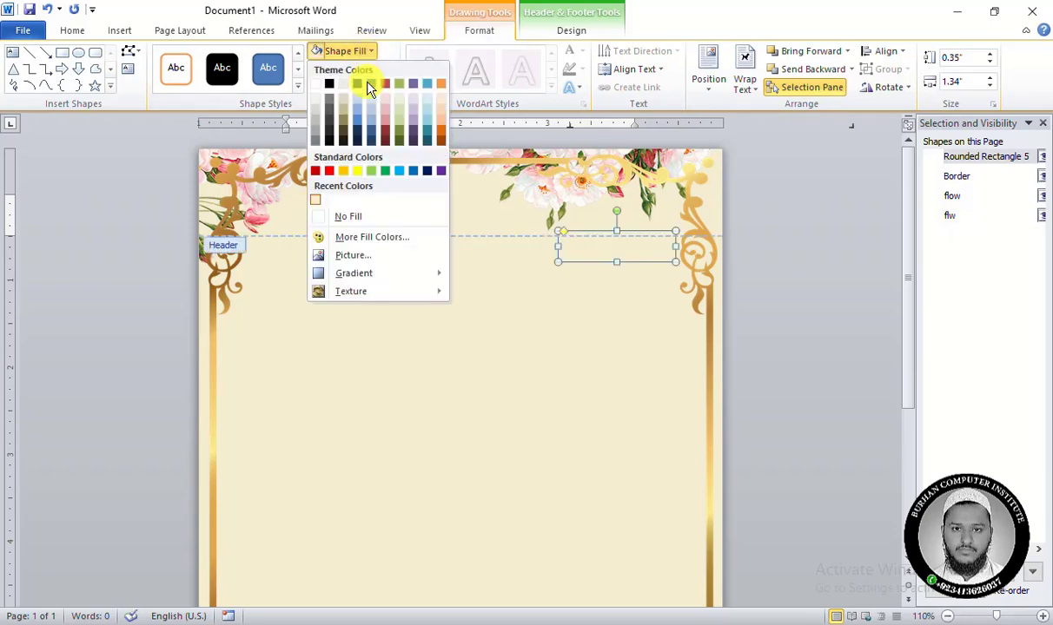
click(382, 239)
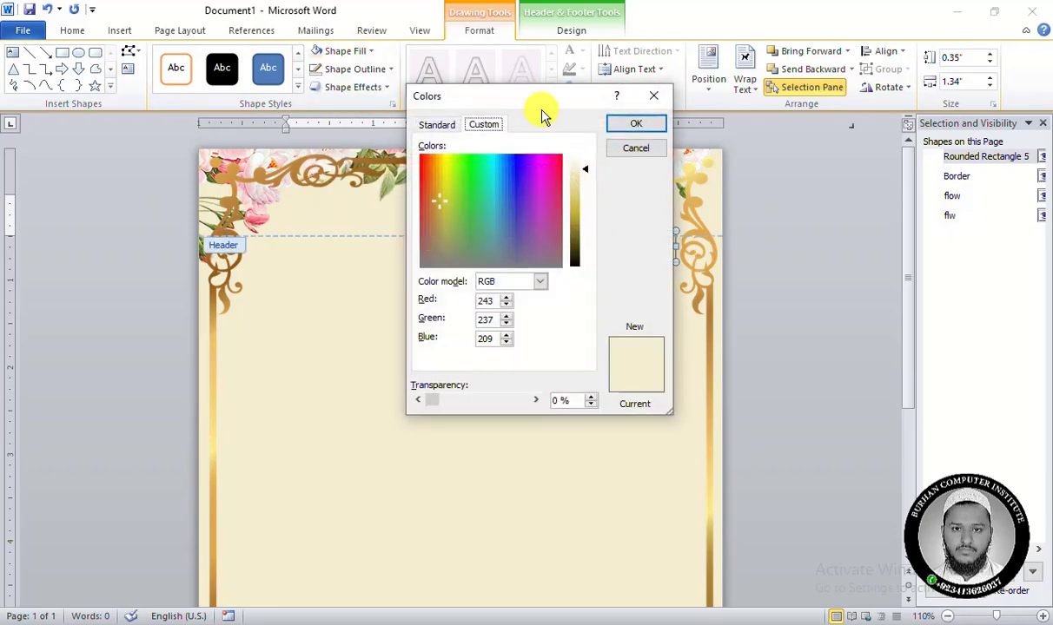
drag(541, 112, 387, 185)
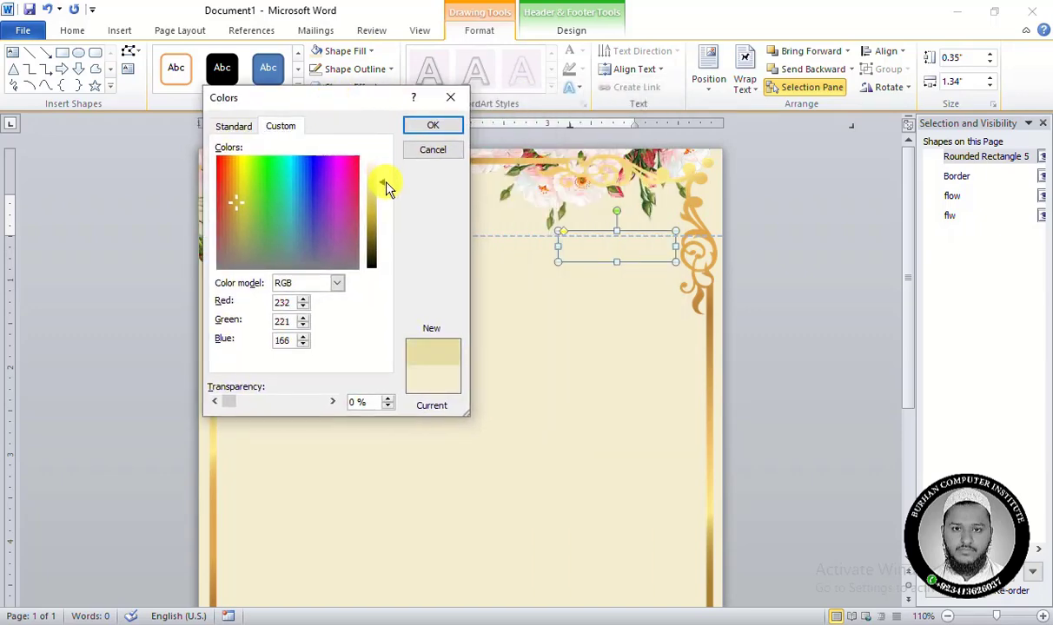
click(431, 126)
click(383, 336)
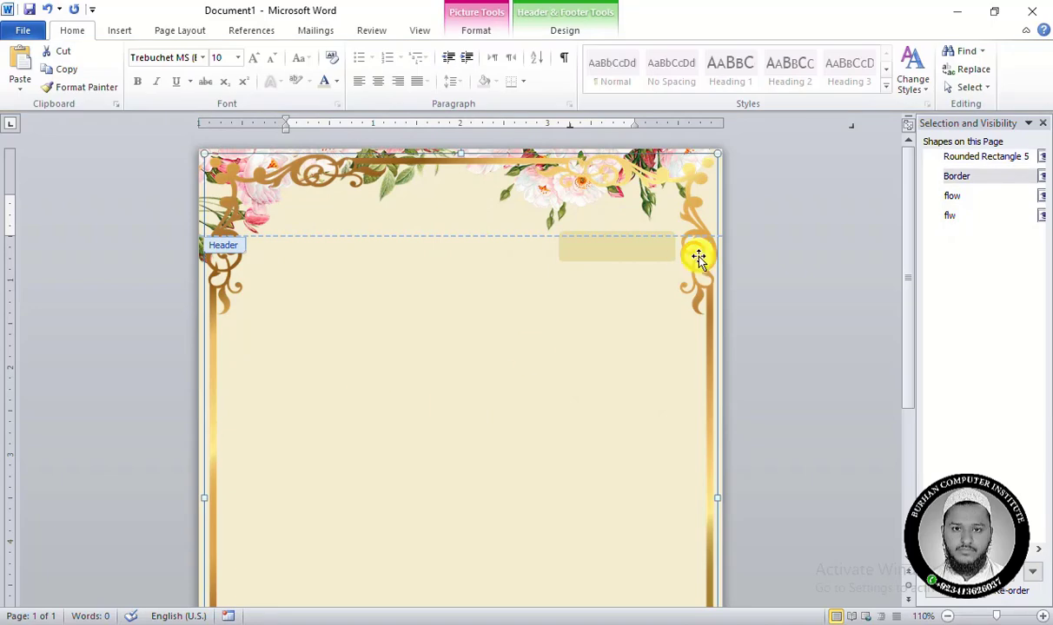
click(595, 243)
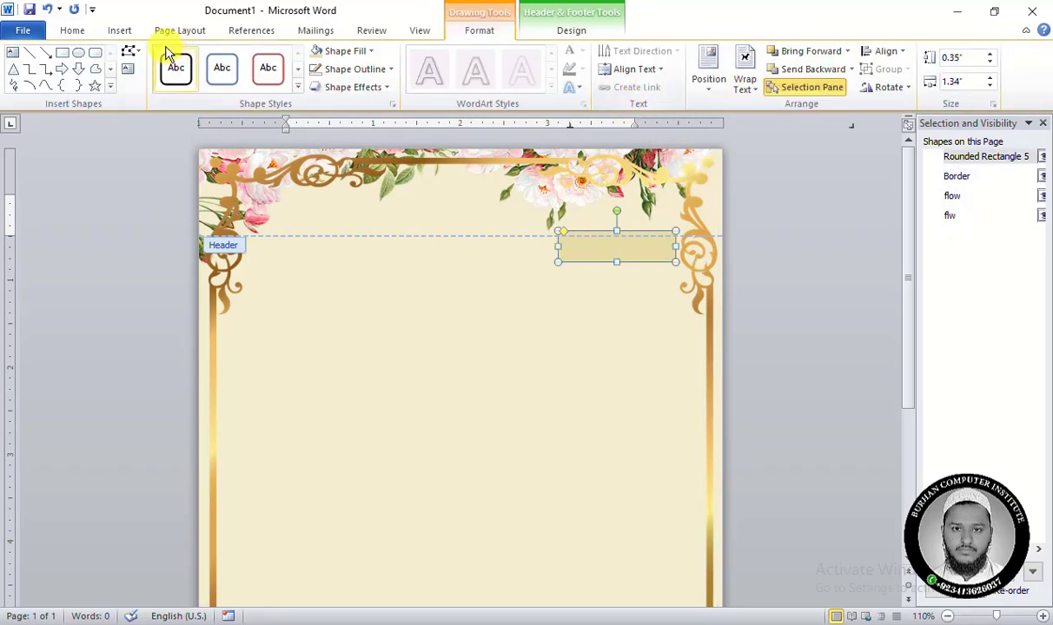
Draw a text box about 1.22" wide and 0.48" high below the tan rounded rectangle and set its text direction to right-to-left.
click(111, 36)
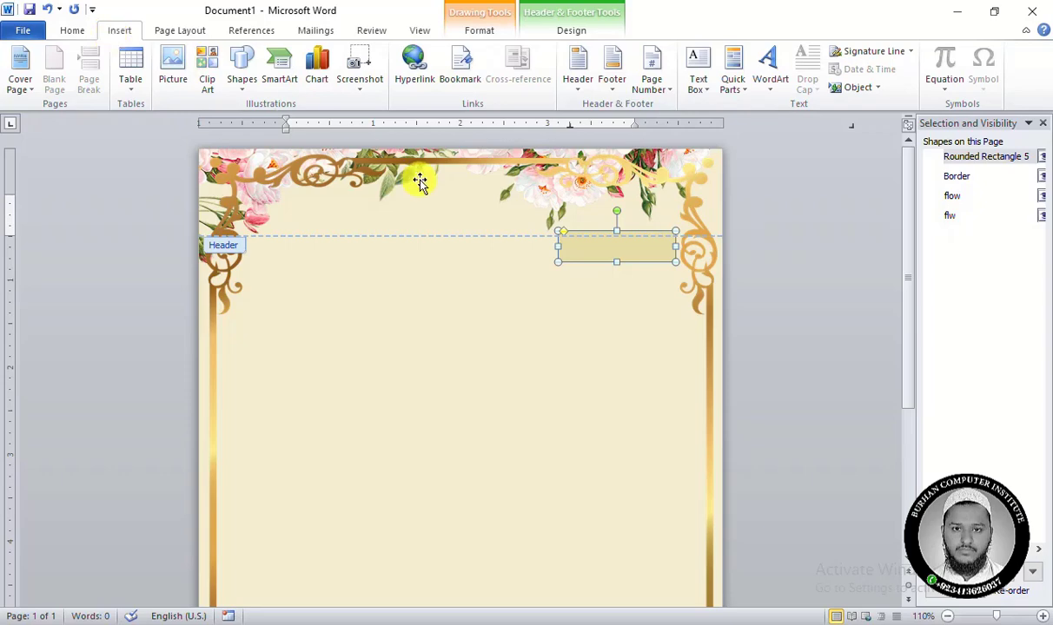
click(697, 87)
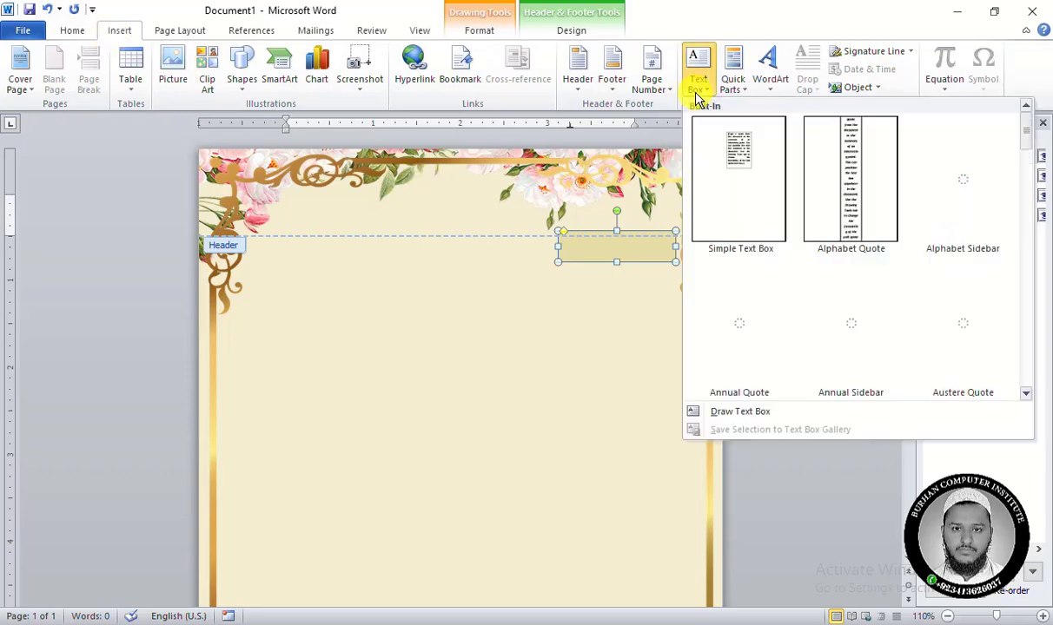
click(737, 412)
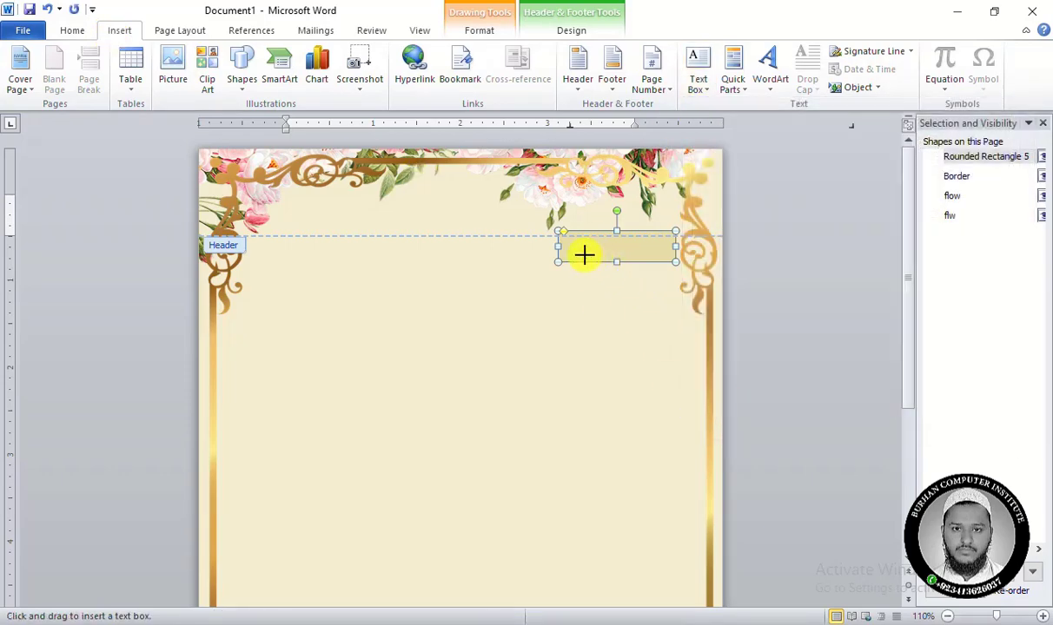
drag(555, 289, 666, 331)
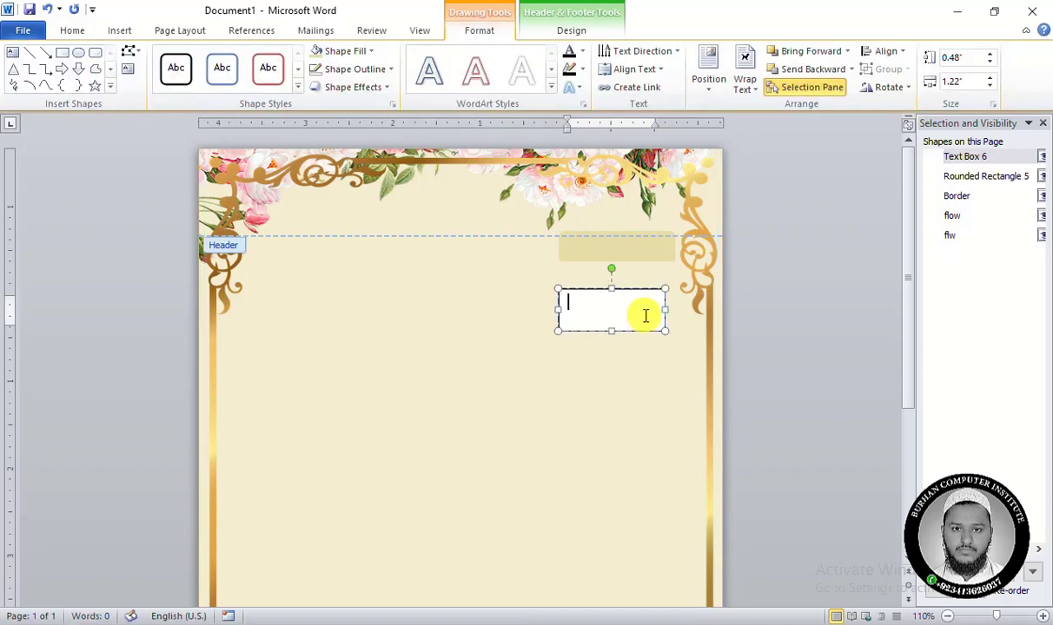
click(76, 31)
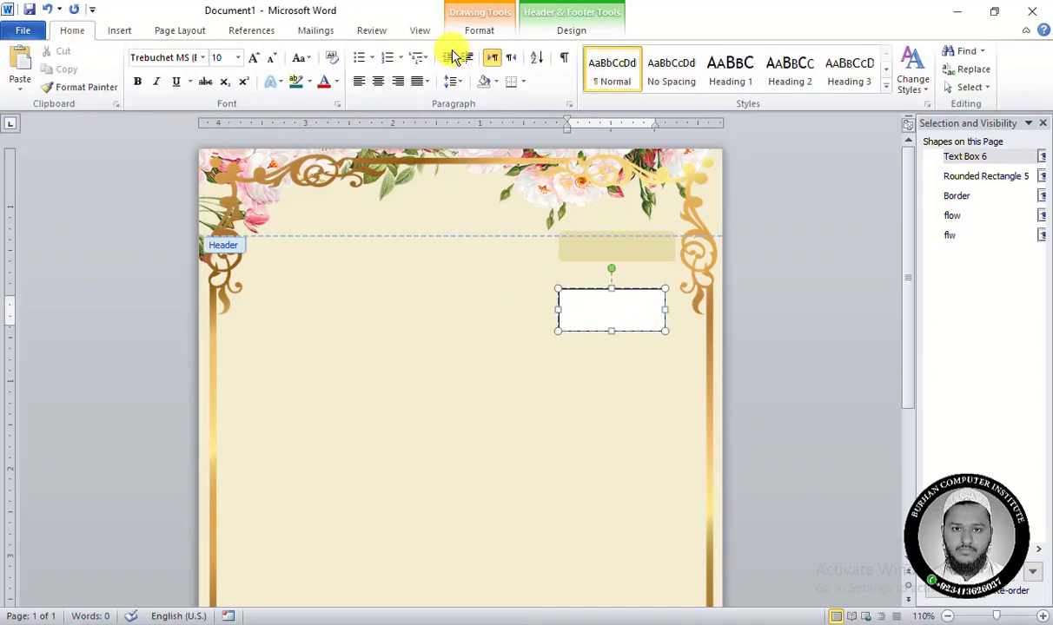
click(512, 64)
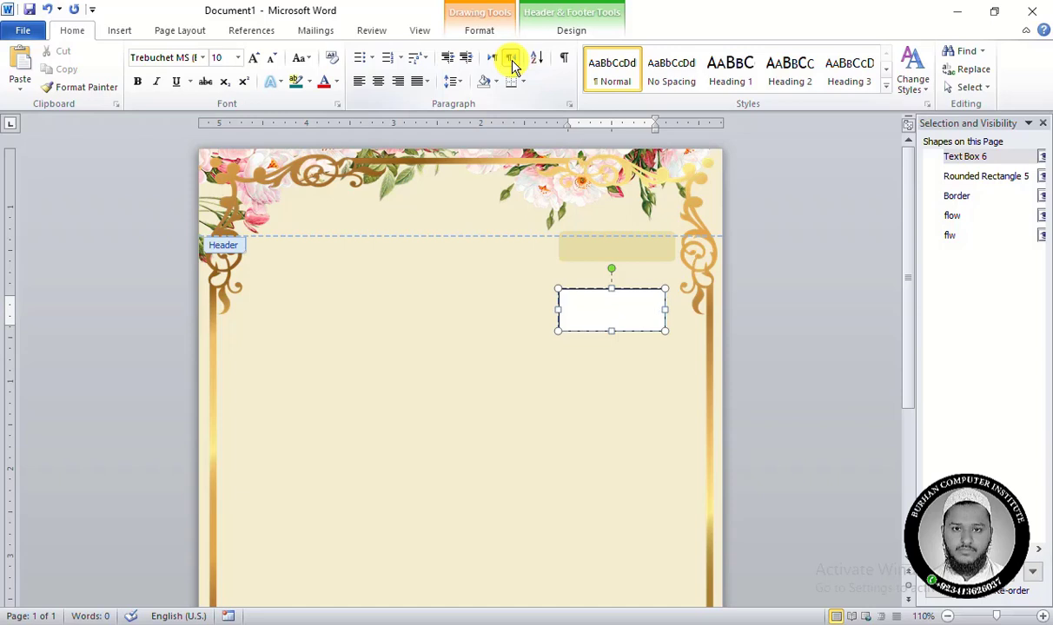